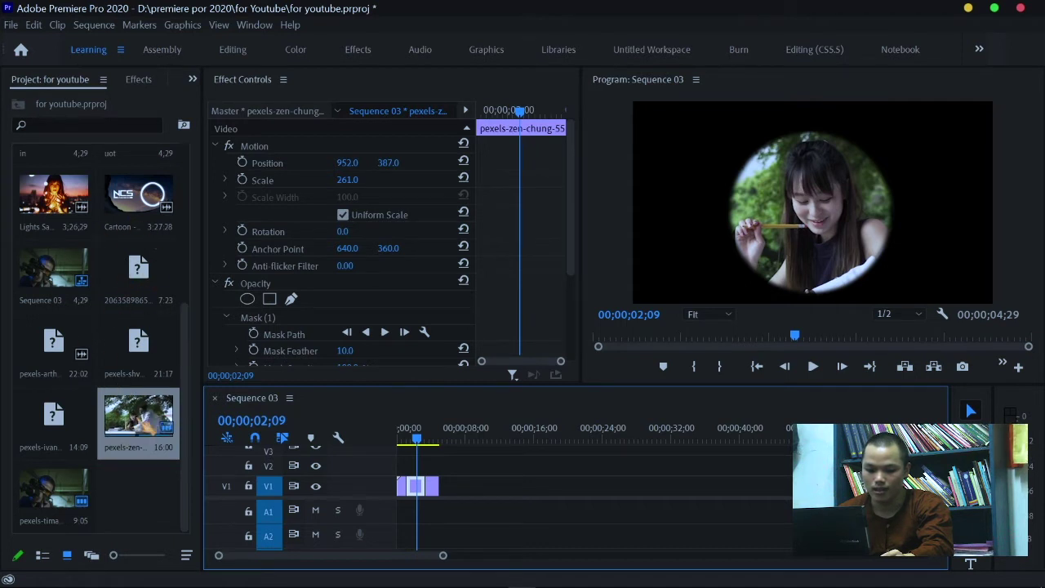
Add another pexels-zen clip to V1 around 9 seconds, leaving a gap before it
left_click(139, 416)
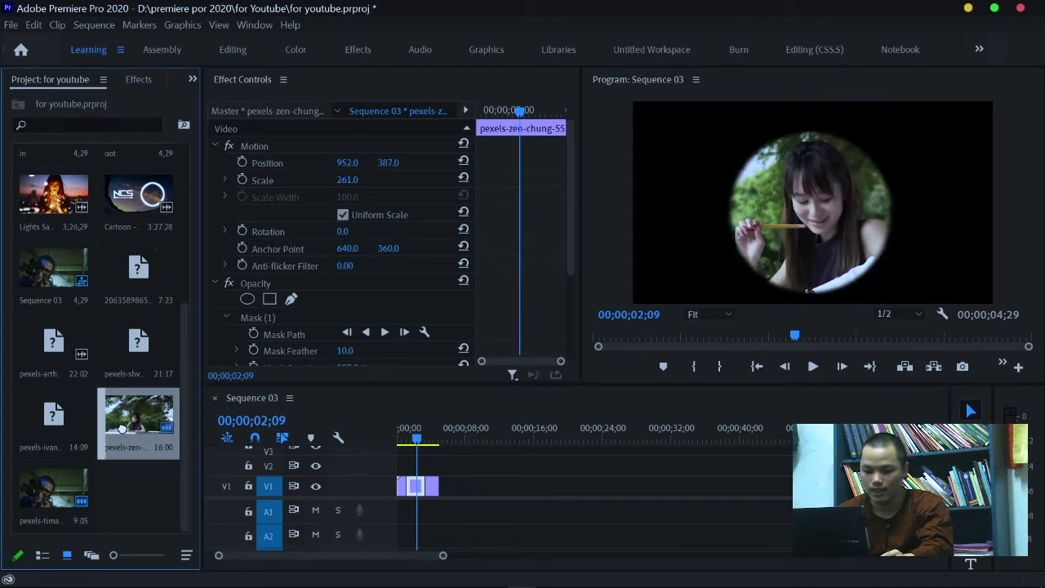
mouse_move(202, 420)
left_mouse_down()
mouse_move(487, 454)
mouse_move(464, 487)
mouse_move(495, 489)
mouse_move(474, 487)
left_mouse_up()
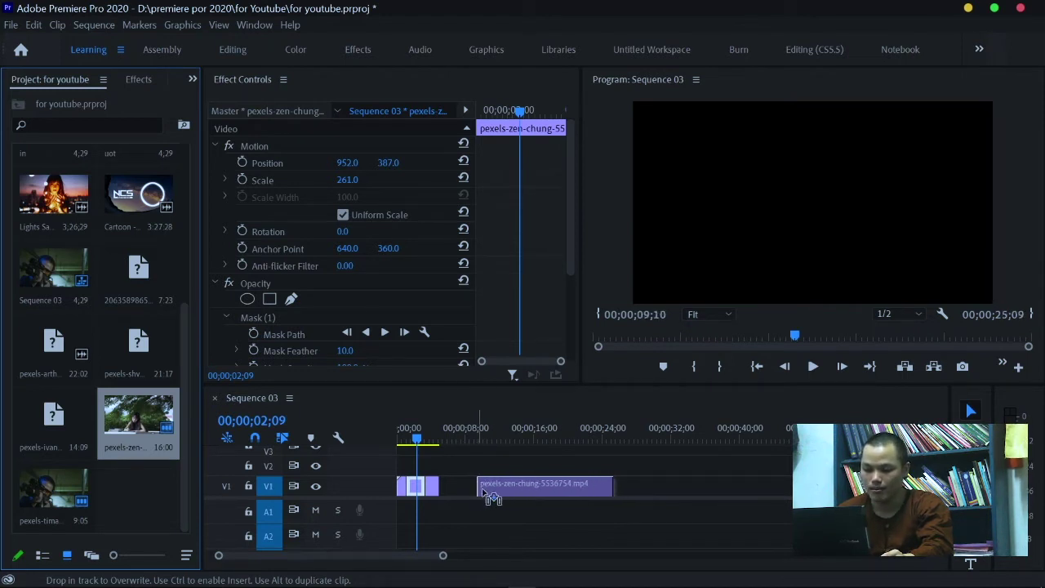
mouse_move(473, 490)
left_mouse_down()
mouse_move(463, 497)
mouse_move(482, 491)
left_mouse_up()
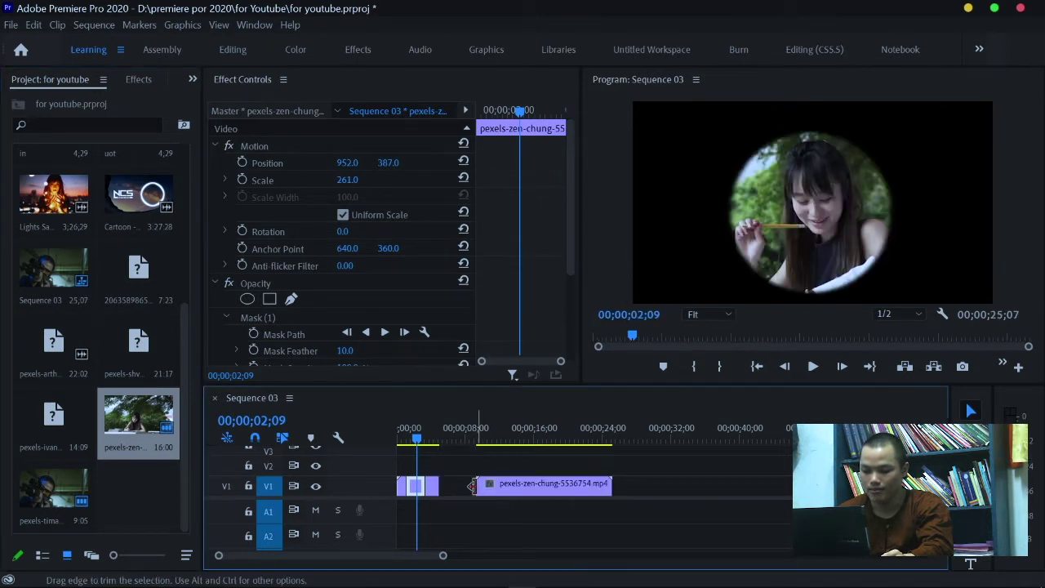
left_click(478, 441)
left_click_drag(481, 441, 490, 441)
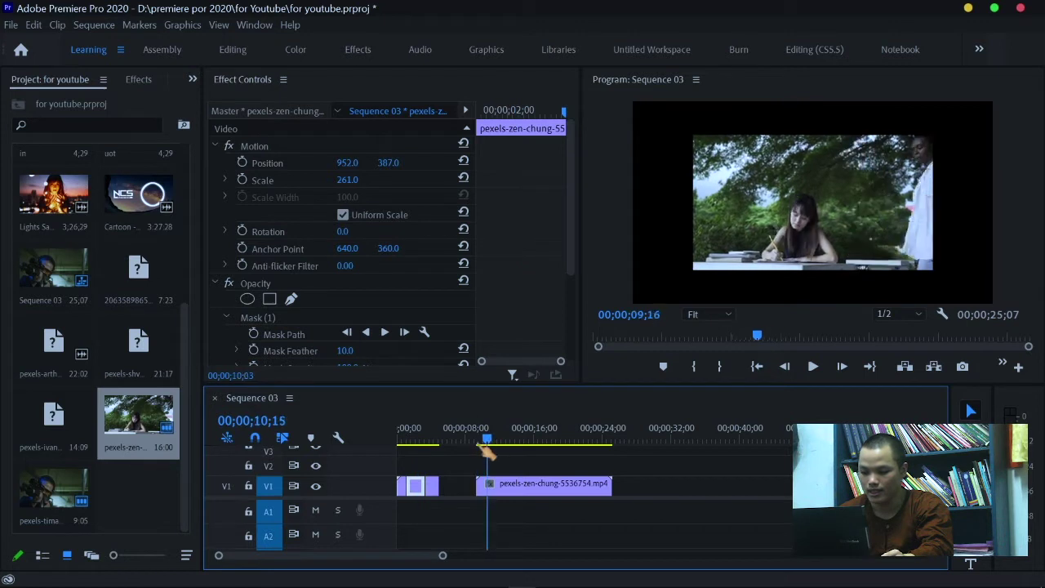
Scale the new pexels-zen clip to 154 so it fills the frame
left_click(531, 498)
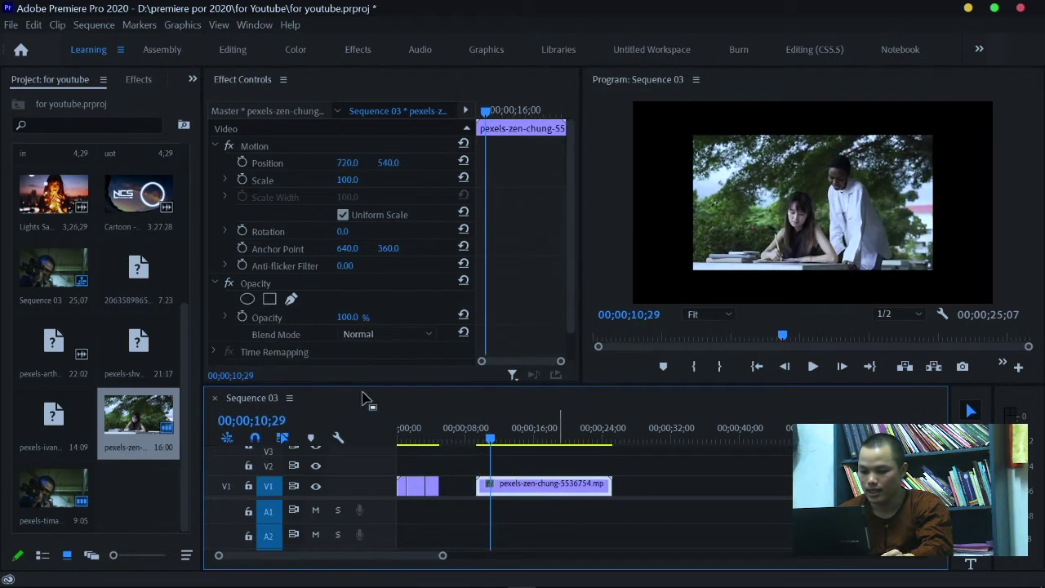
left_click_drag(372, 179, 415, 180)
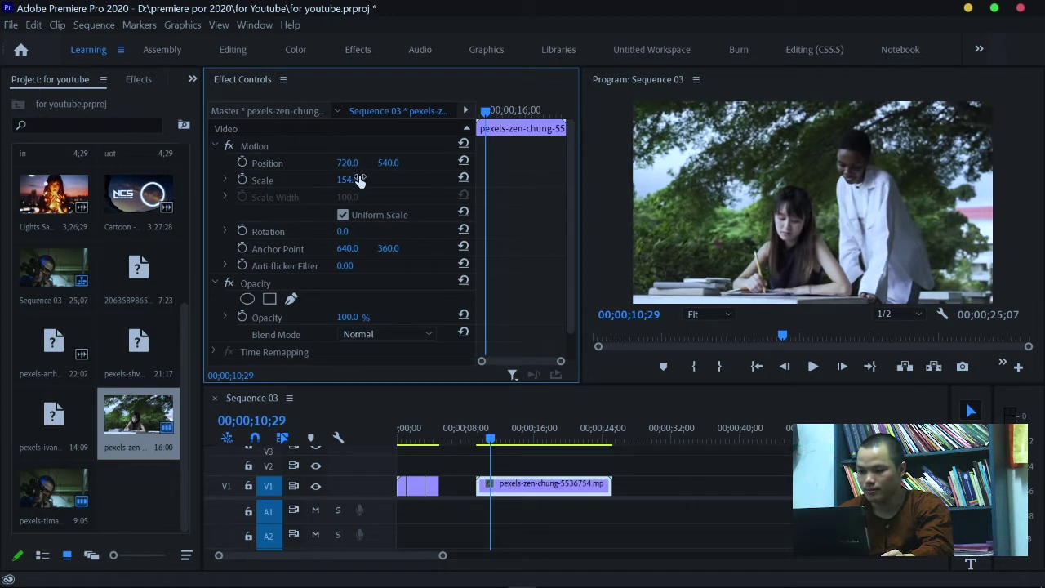
left_click(526, 492)
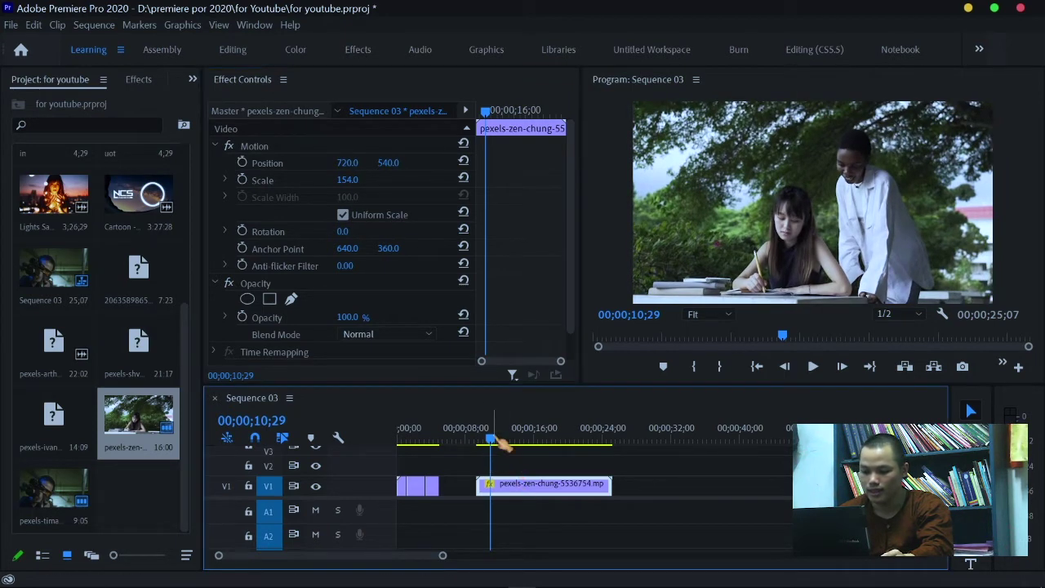
mouse_move(500, 452)
left_mouse_down()
mouse_move(541, 452)
mouse_move(397, 472)
left_mouse_up()
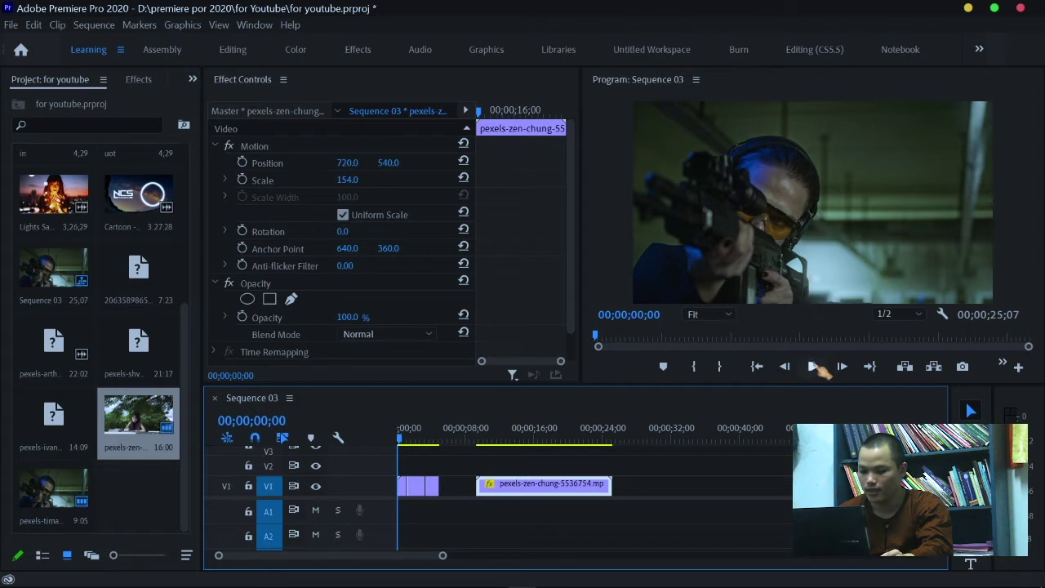
left_click(812, 366)
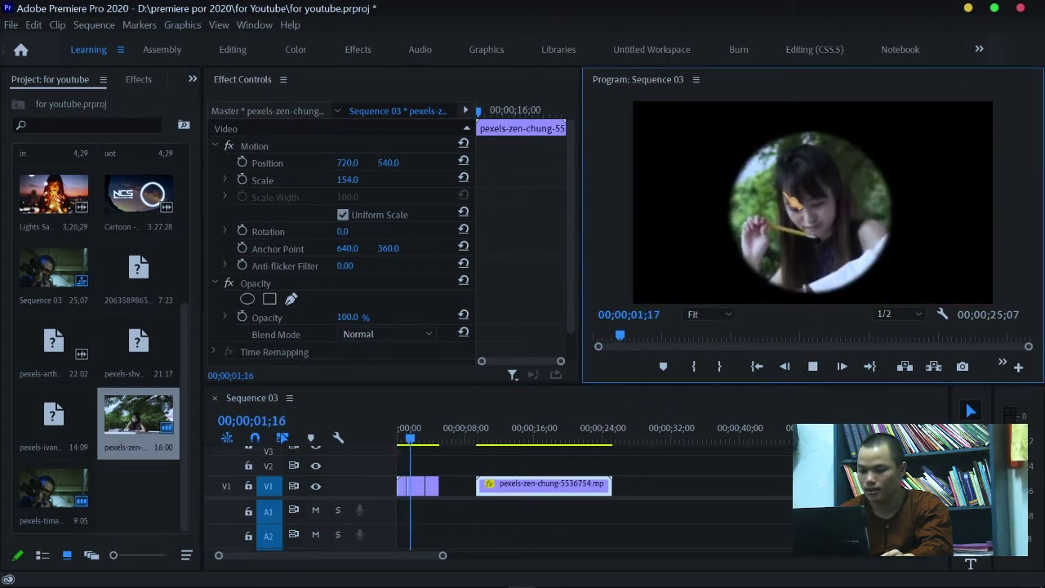
left_click(812, 366)
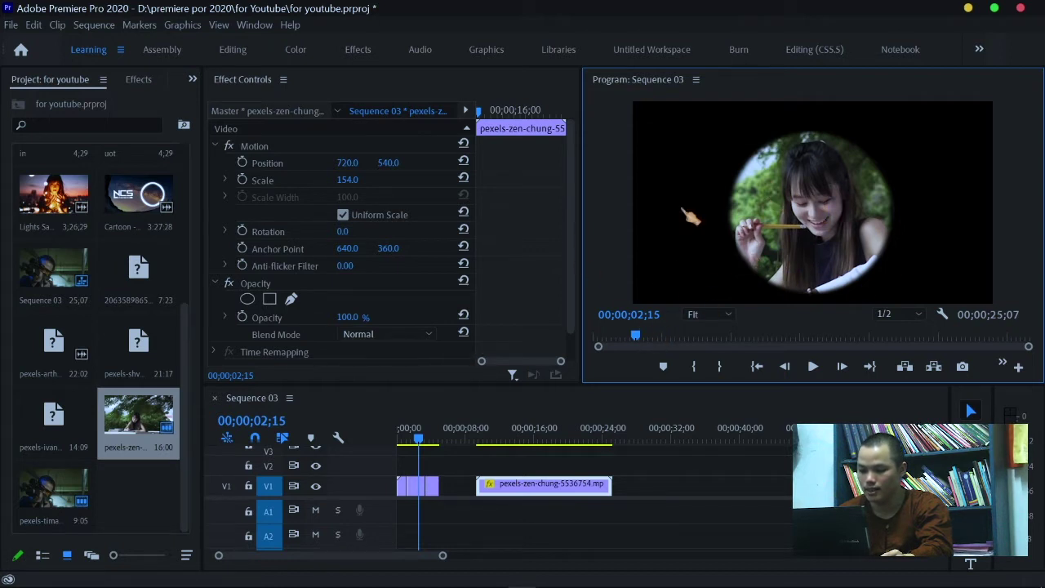
left_click(813, 367)
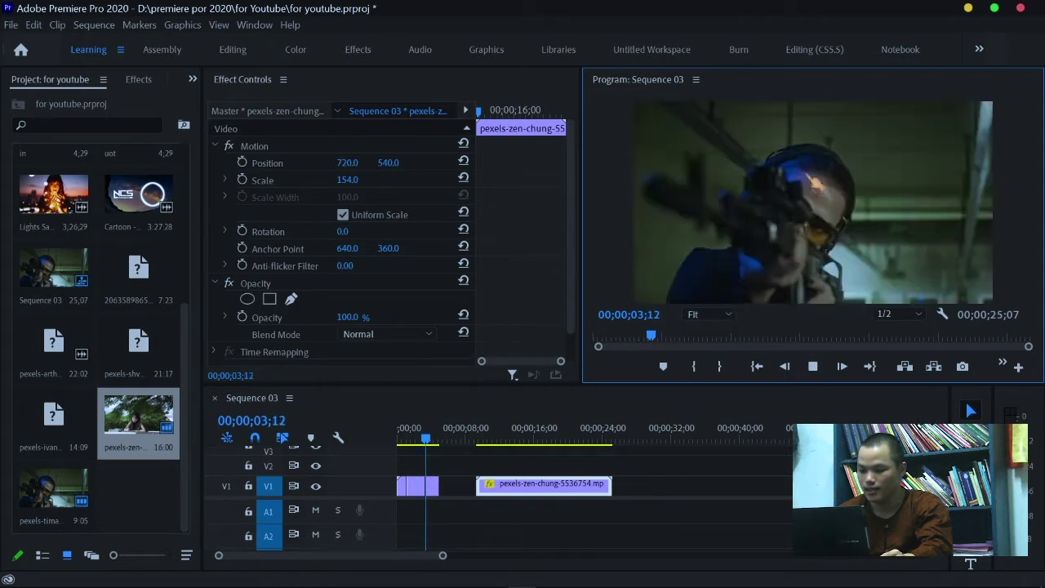
left_click(813, 367)
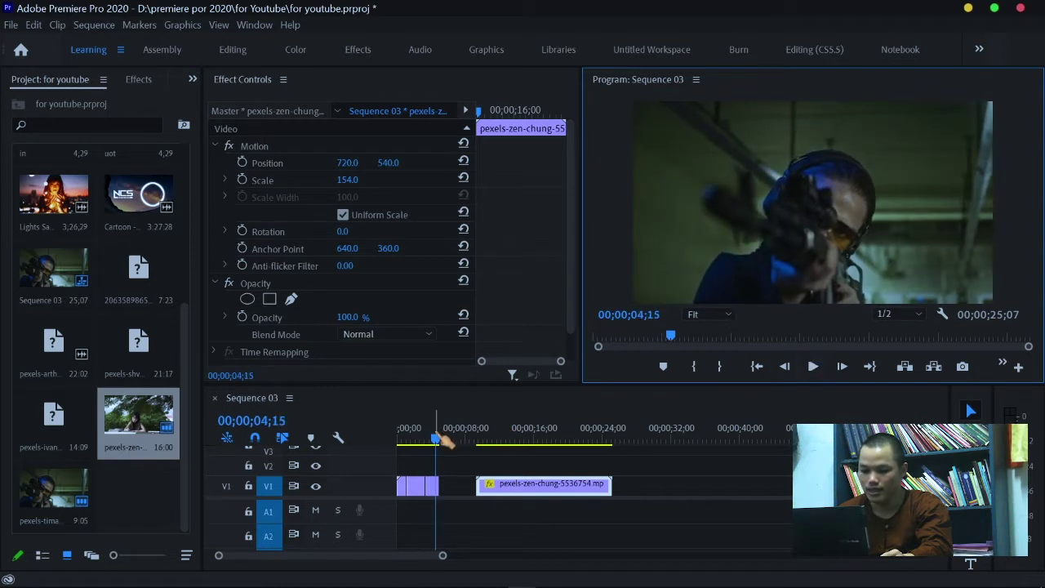
left_click_drag(439, 438, 508, 446)
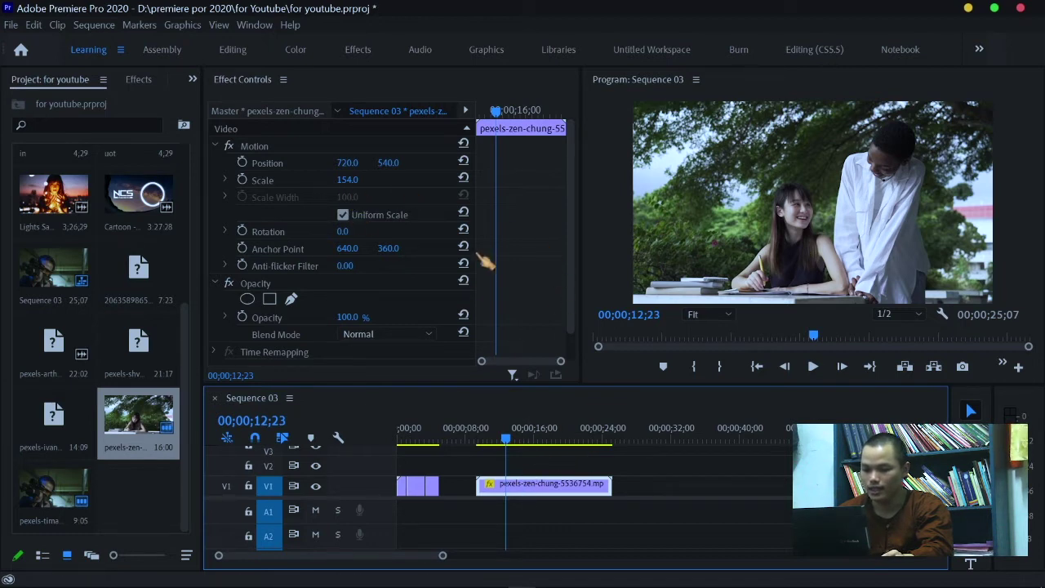
Scale the second pexels-zen clip to 202 and move it to position 730, 458
mouse_move(359, 179)
left_mouse_down()
mouse_move(390, 167)
mouse_move(496, 217)
left_mouse_up()
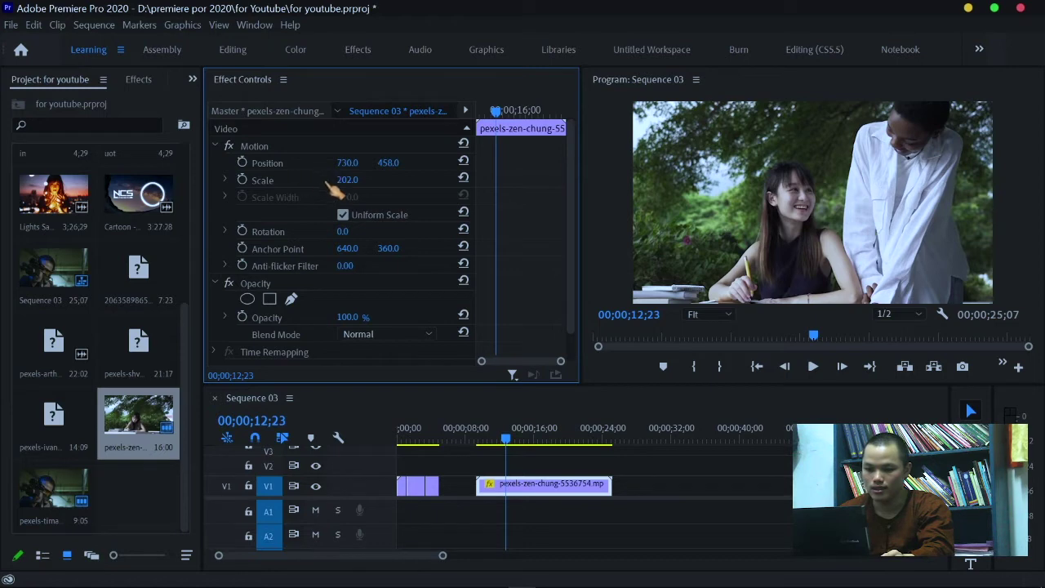
left_click(571, 483)
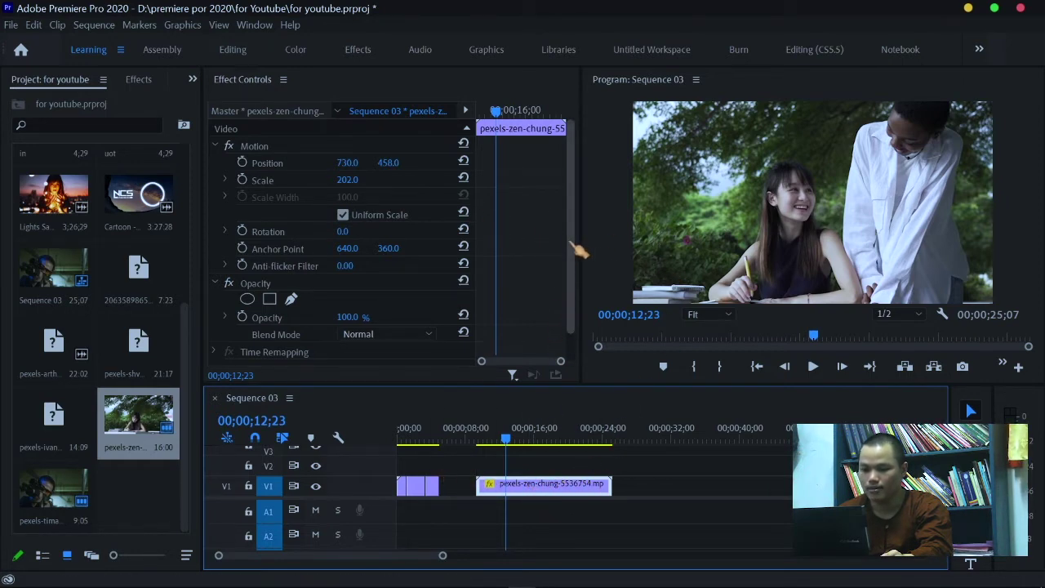
left_click(578, 166)
scroll(572, 176, "down", 2)
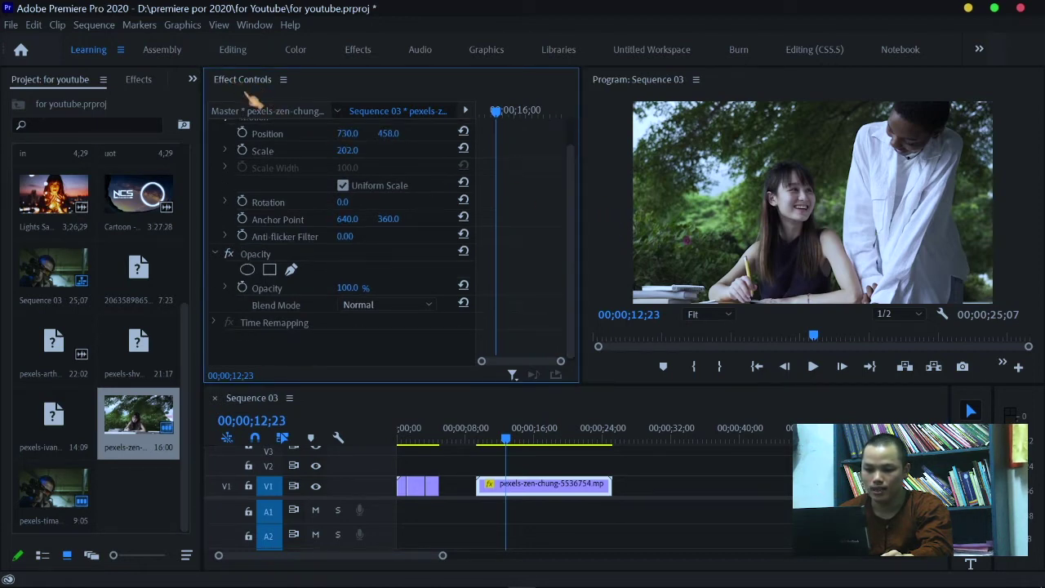
Select the clip's Opacity effect in Effect Controls, leaving the panel list unchanged
left_click(255, 25)
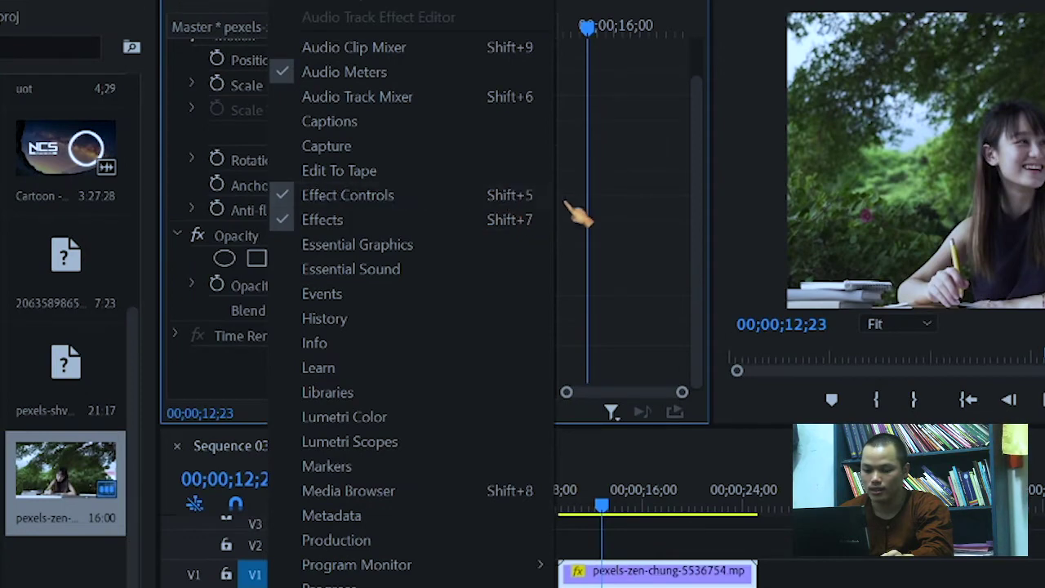
left_click(682, 575)
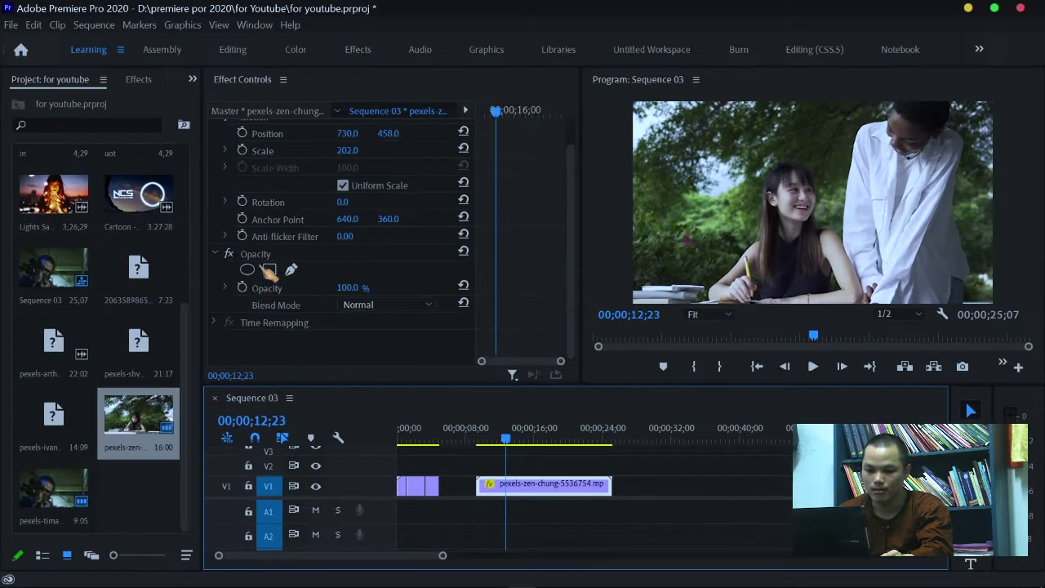
left_click(273, 257)
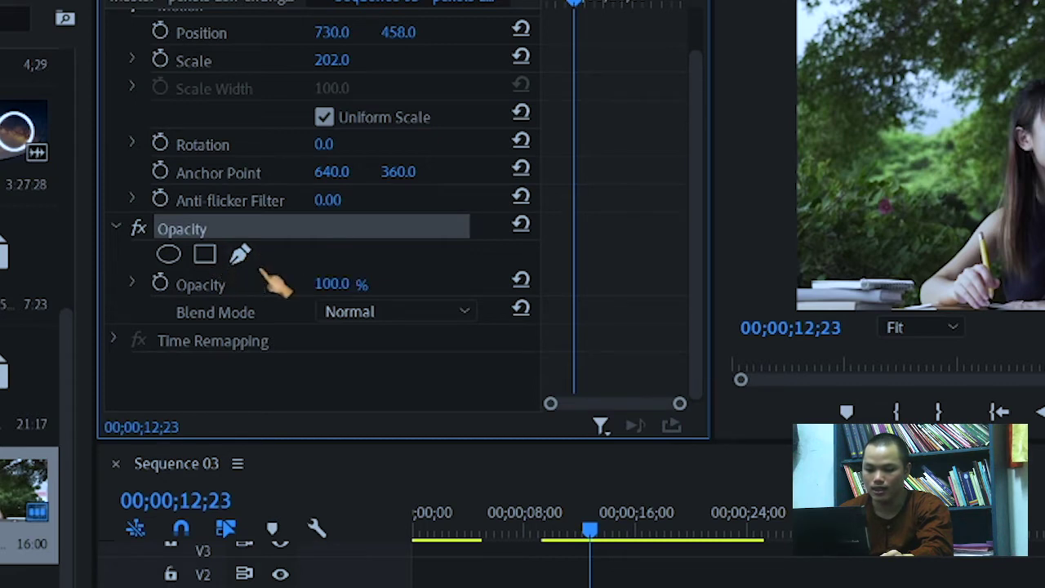
left_click(282, 265)
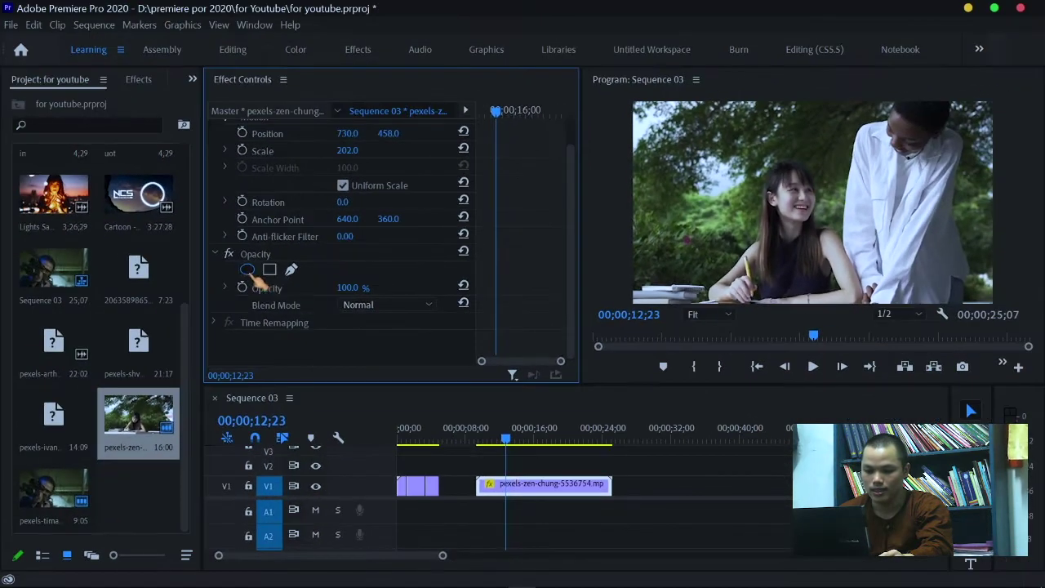
Add an ellipse mask with 10 feather and fit the oval around the girl's face
left_click(248, 271)
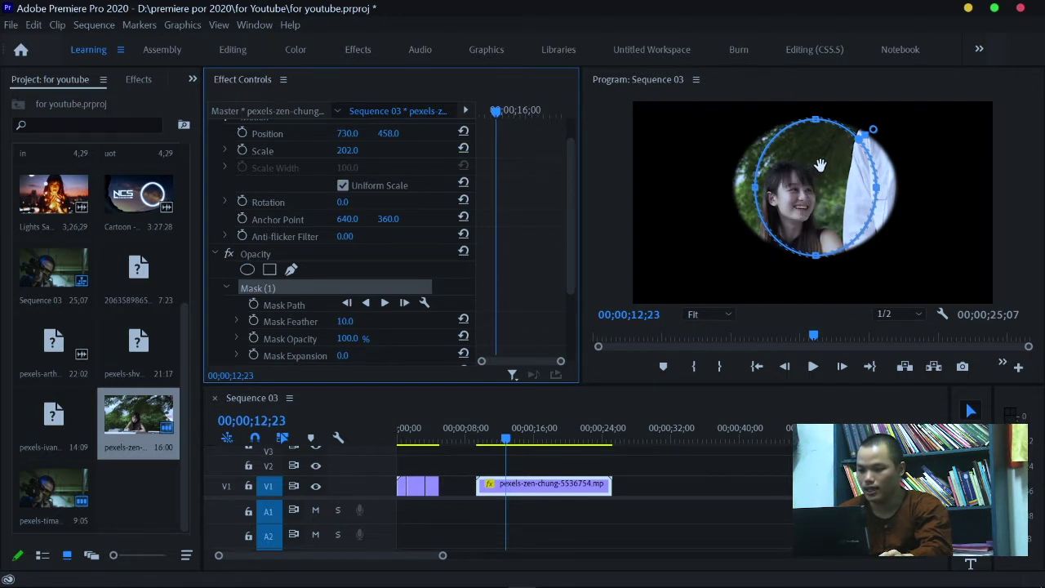
left_click_drag(820, 165, 808, 186)
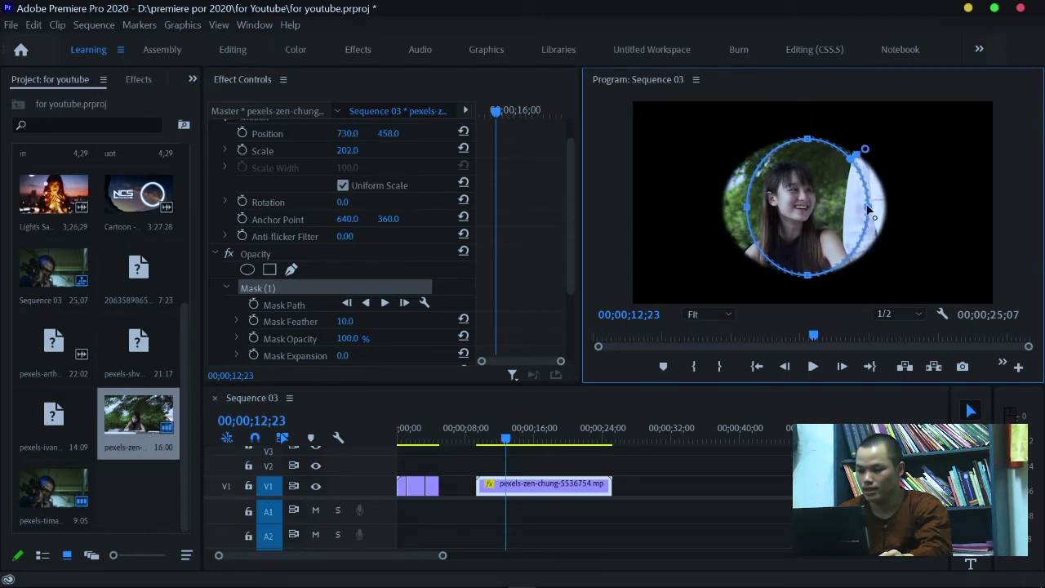
left_click_drag(867, 208, 807, 200)
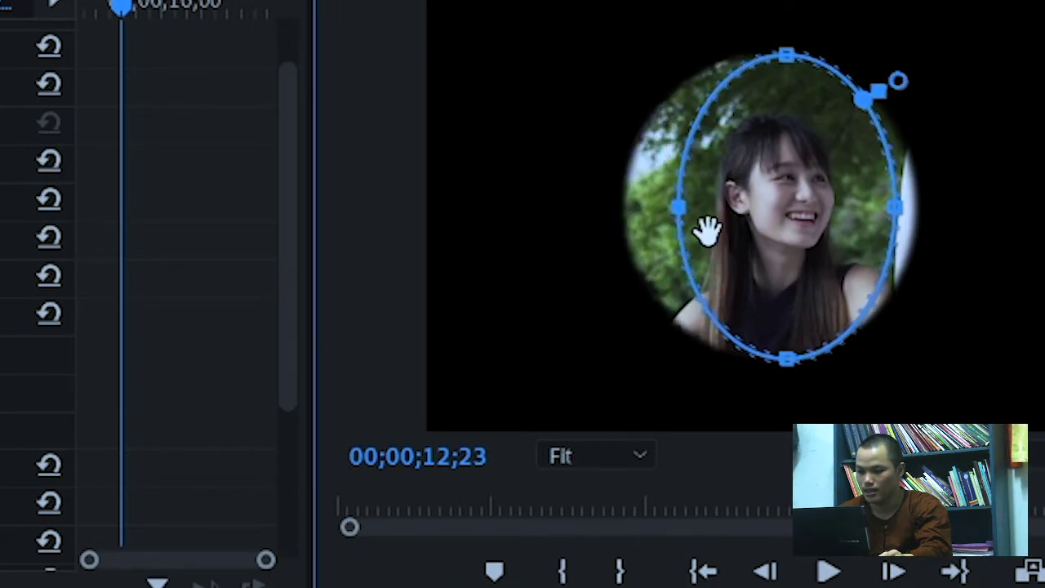
left_click_drag(798, 55, 801, 69)
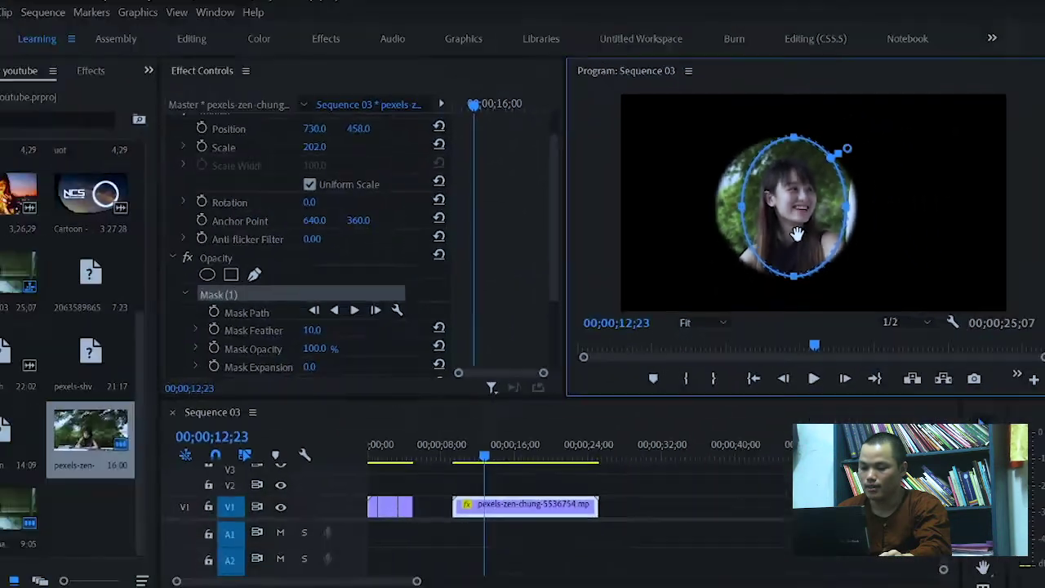
left_click_drag(800, 263, 898, 211)
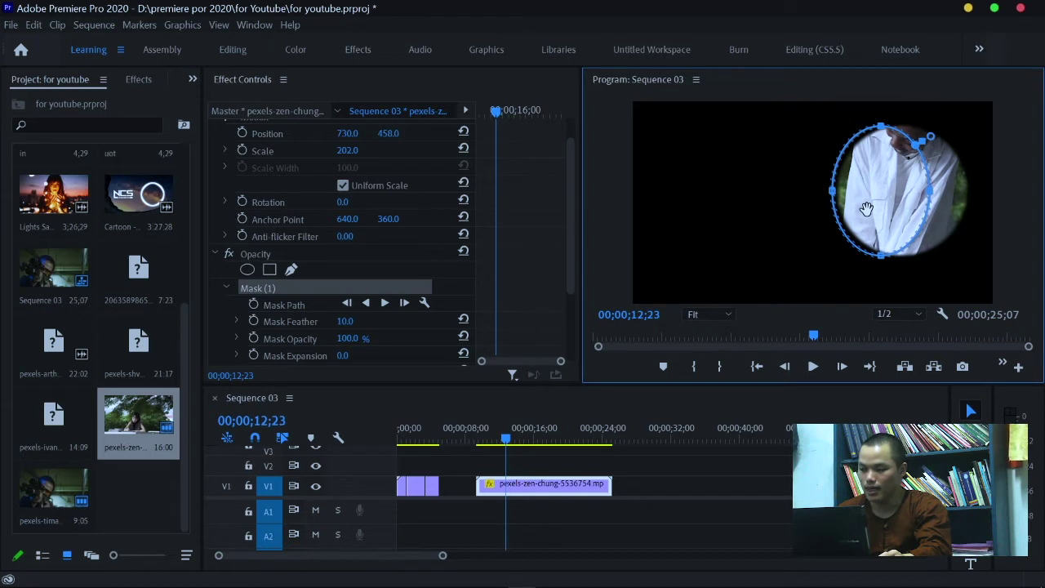
left_click_drag(875, 203, 796, 227)
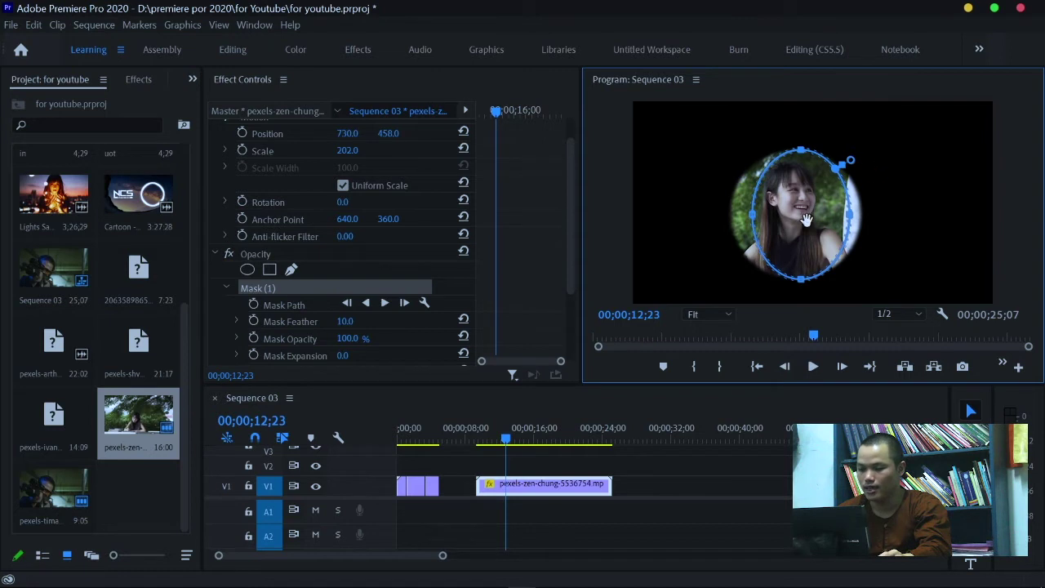
left_click(574, 493)
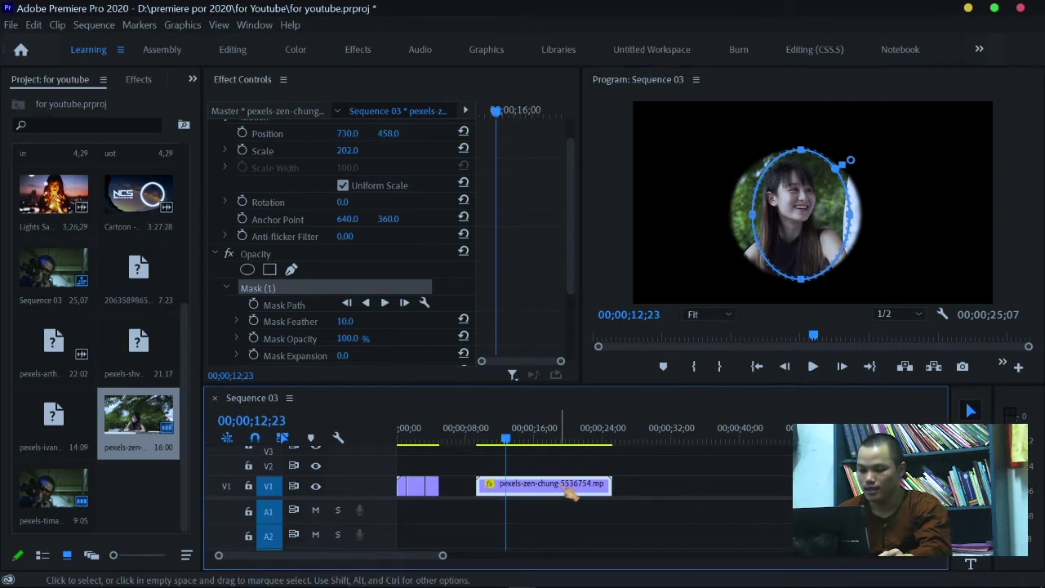
Split off and delete the short piece before the girl clip, so it starts near 12;23
key("ctrl+k")
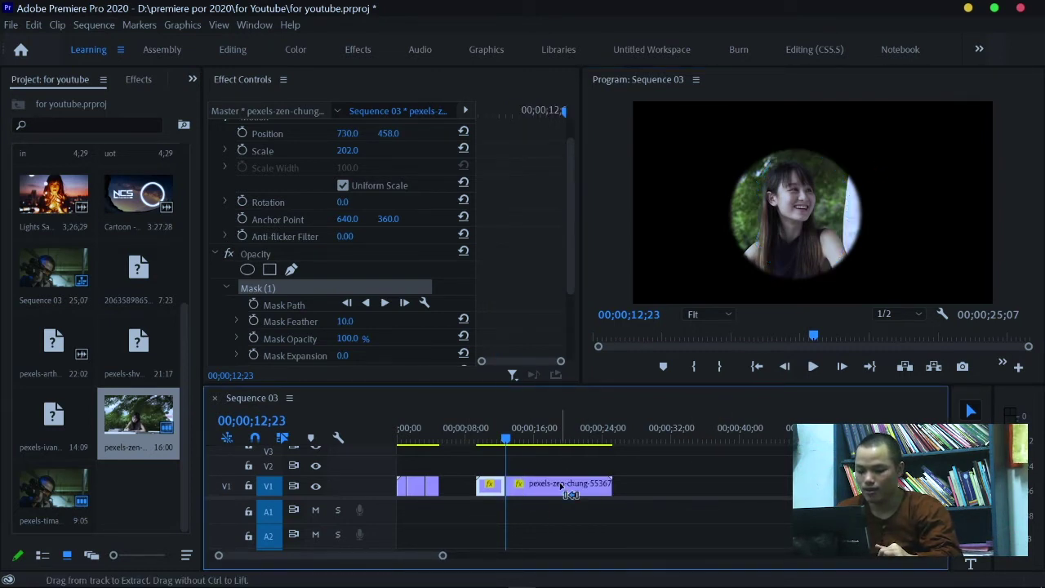
left_click(483, 487)
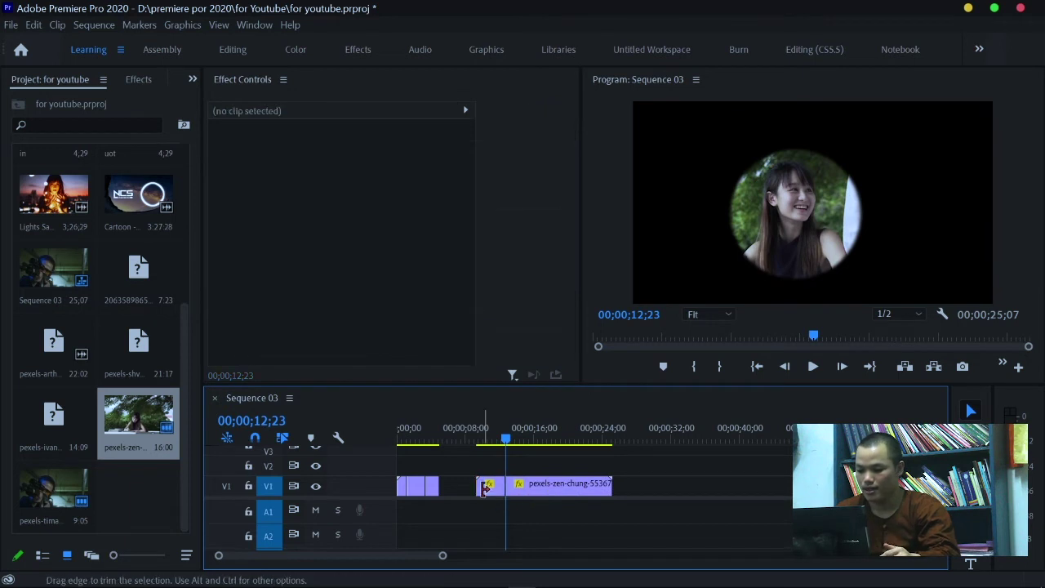
left_click(490, 486)
key("Delete")
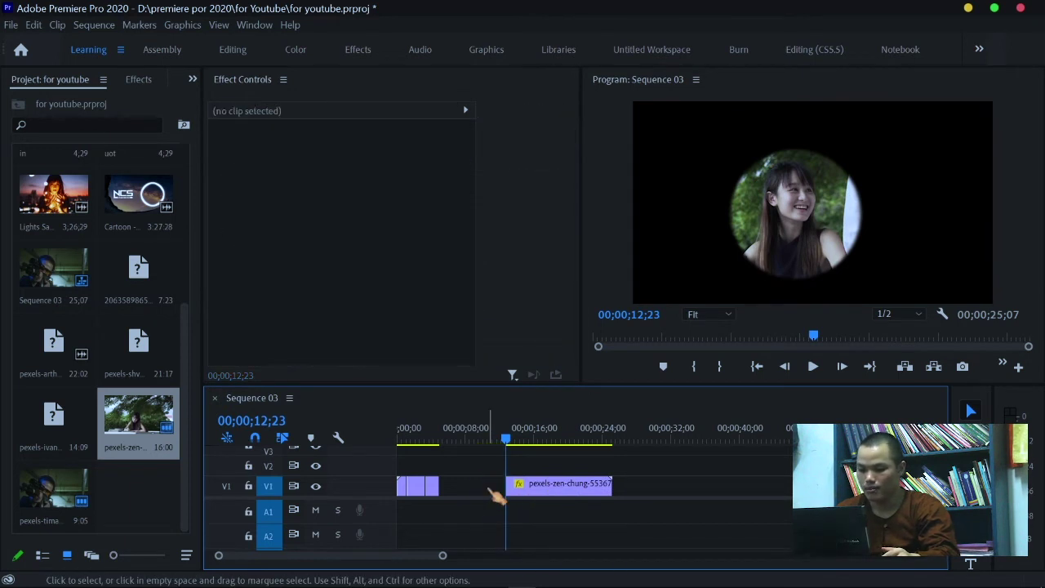
mouse_move(506, 439)
left_mouse_down()
mouse_move(558, 459)
mouse_move(535, 510)
mouse_move(553, 495)
left_mouse_up()
left_click(551, 488)
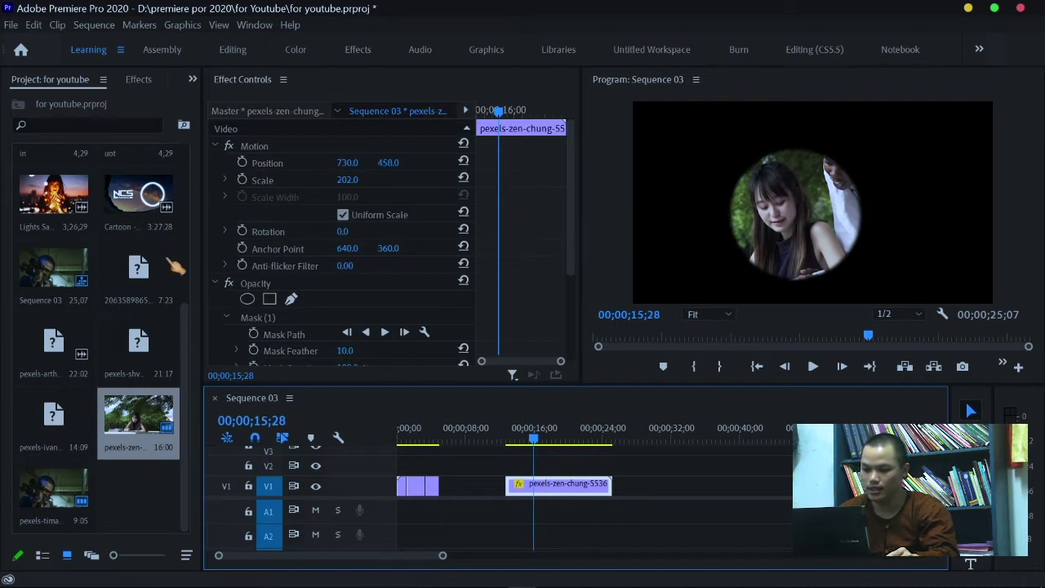
Scale the masked pexels-zen-chung clip to 253 and position it at 840, 370
left_click(264, 181)
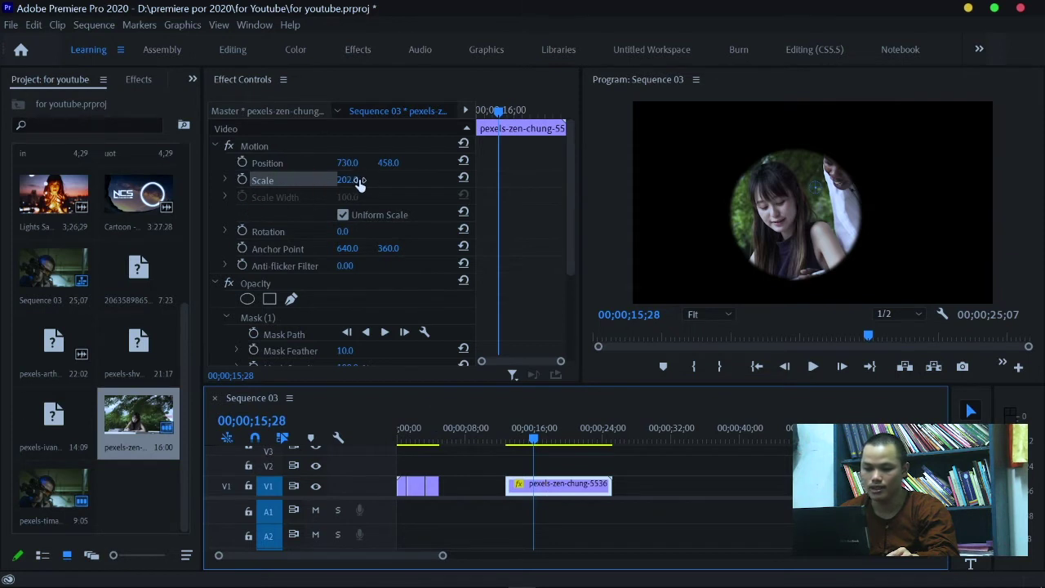
mouse_move(359, 185)
left_mouse_down()
mouse_move(406, 186)
mouse_move(343, 165)
mouse_move(367, 194)
left_mouse_up()
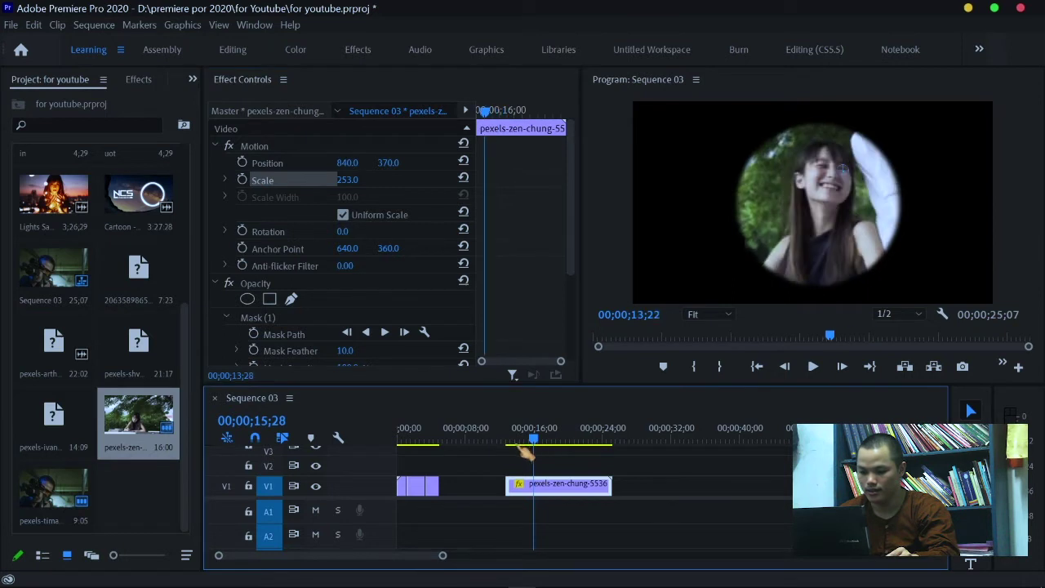
mouse_move(540, 446)
left_mouse_down()
mouse_move(509, 457)
mouse_move(532, 440)
mouse_move(543, 450)
left_mouse_up()
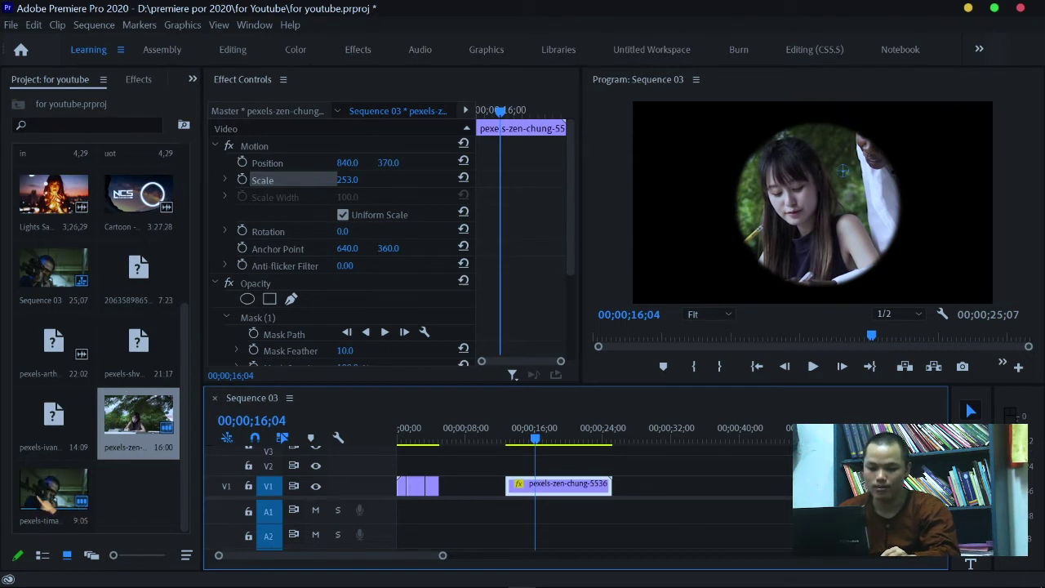
left_click(49, 494)
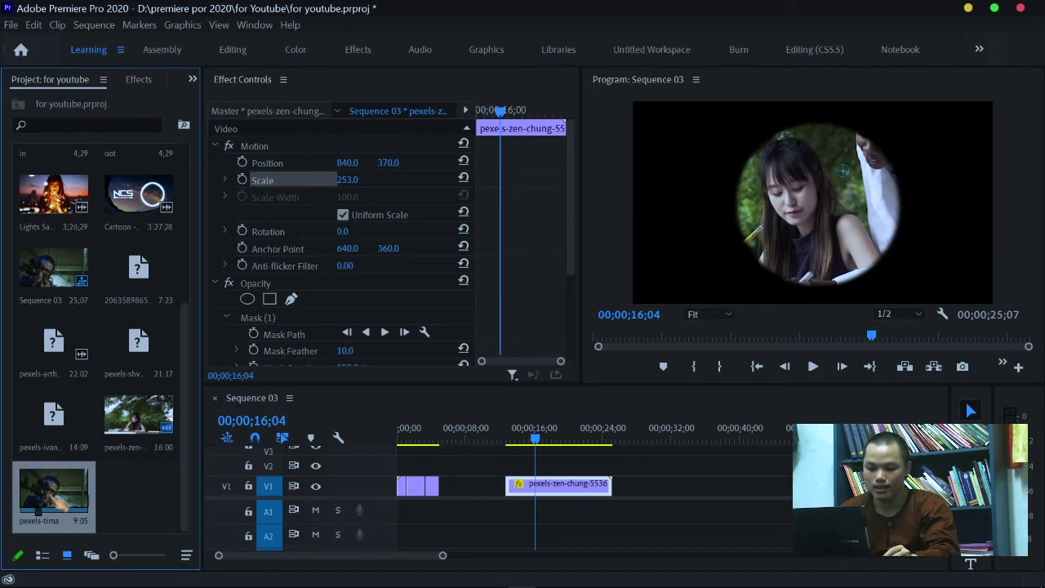
Place the pexels-tima shooter clip on V2 starting near 11;18, overlapping the girl clip
left_click_drag(61, 506, 268, 478)
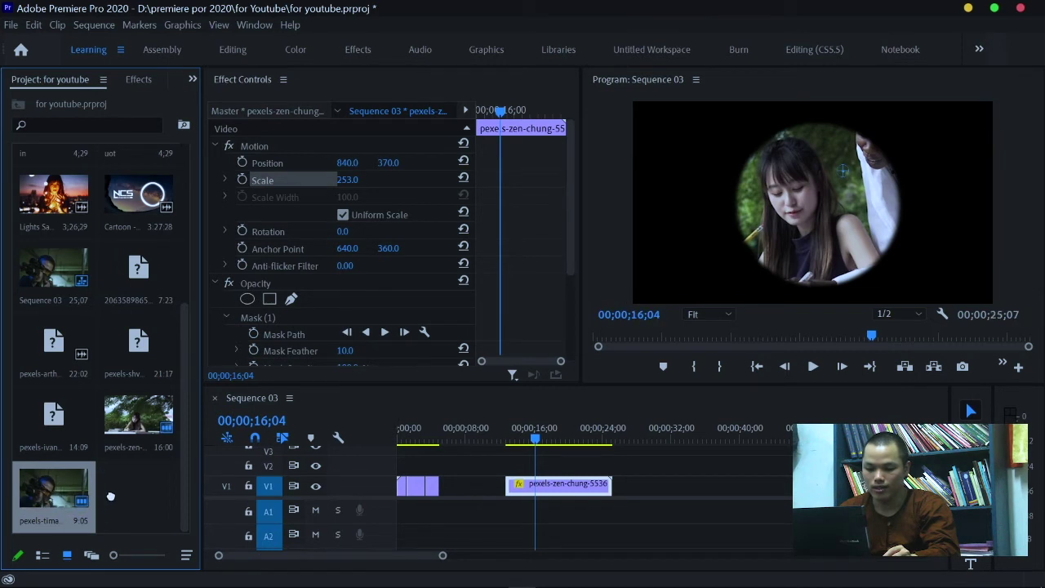
left_click_drag(110, 496, 525, 471)
left_click_drag(443, 555, 371, 556)
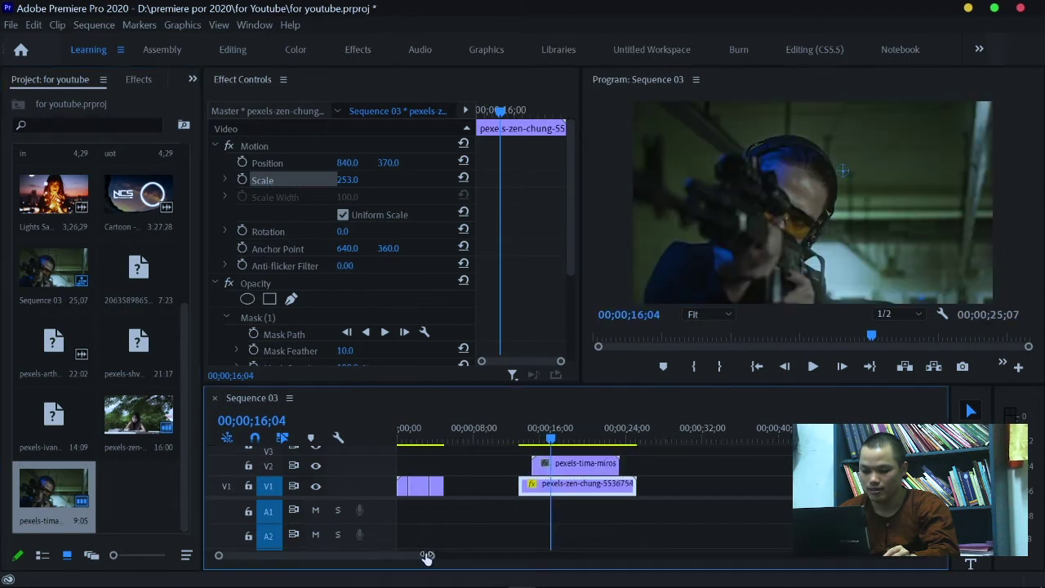
left_click_drag(727, 464, 717, 464)
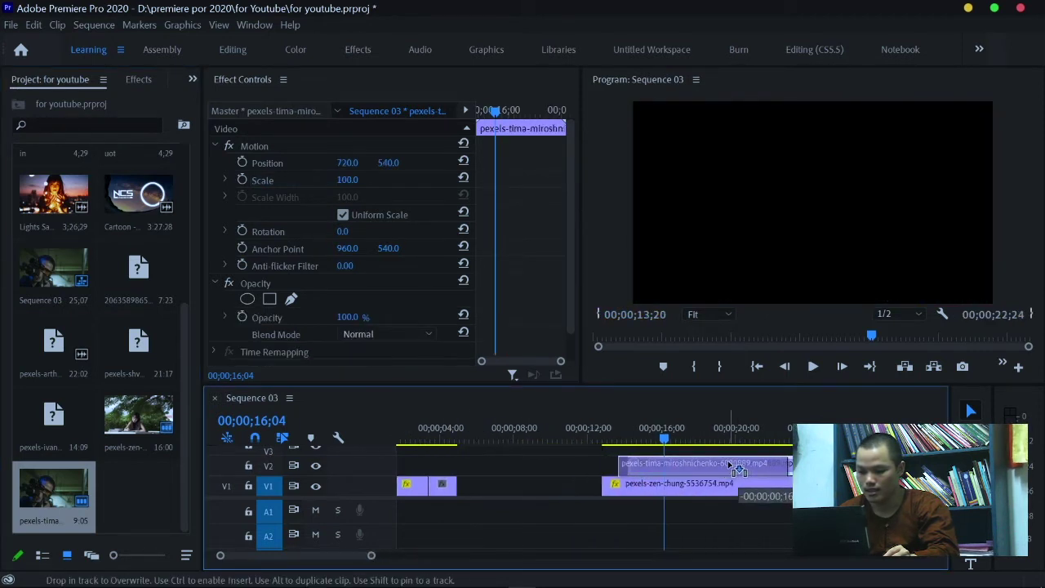
left_click_drag(665, 441, 626, 442)
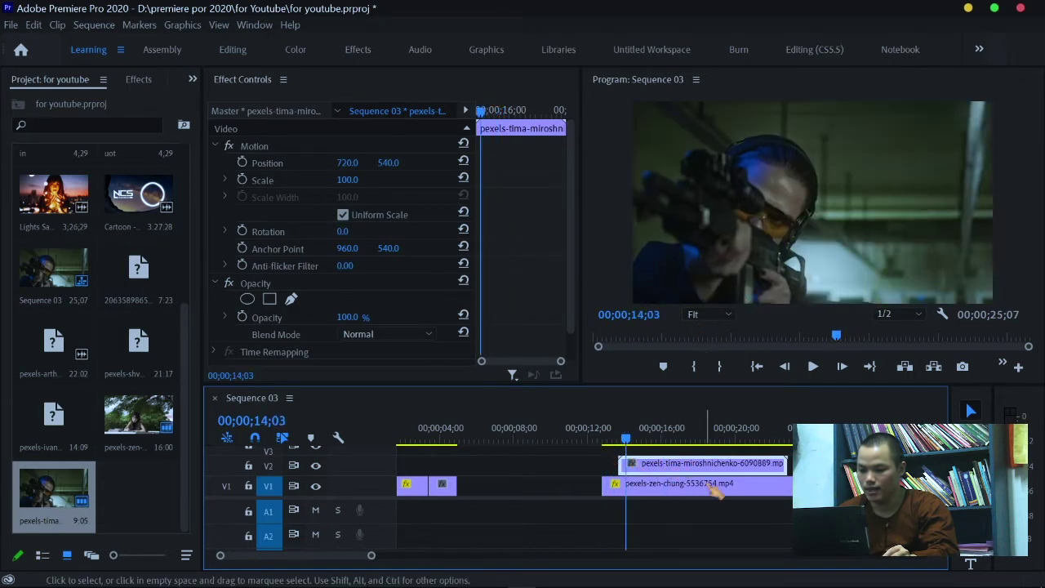
left_click_drag(704, 472, 584, 441)
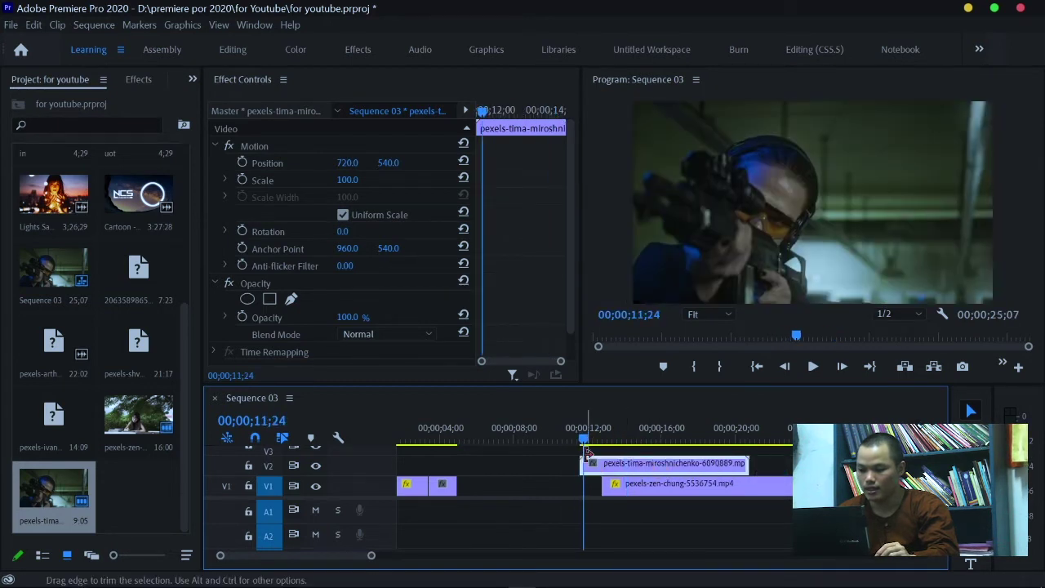
Play back the overlapping section, then begin moving the girl clip up to V2
key("space")
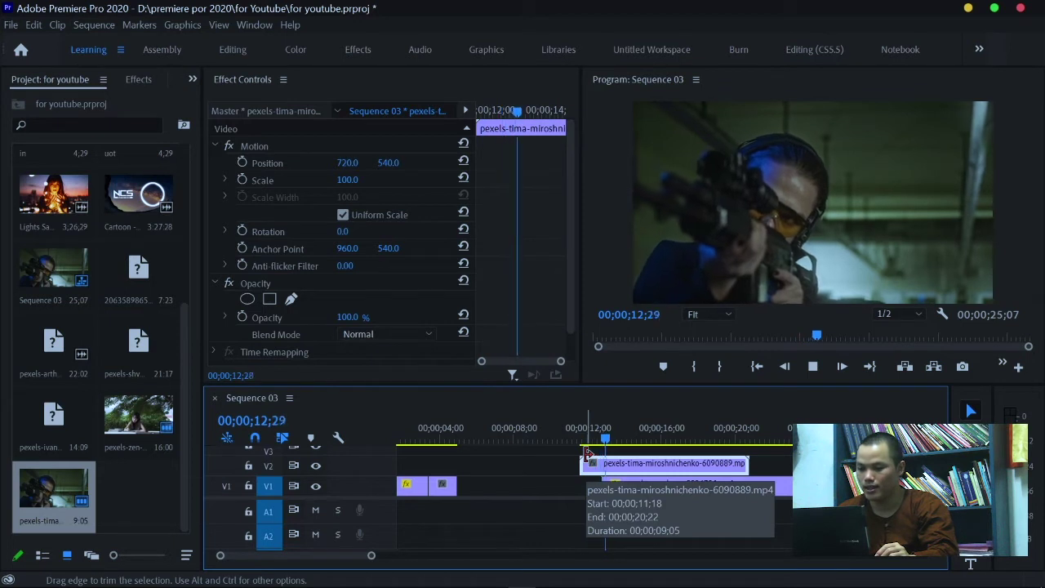
key("space")
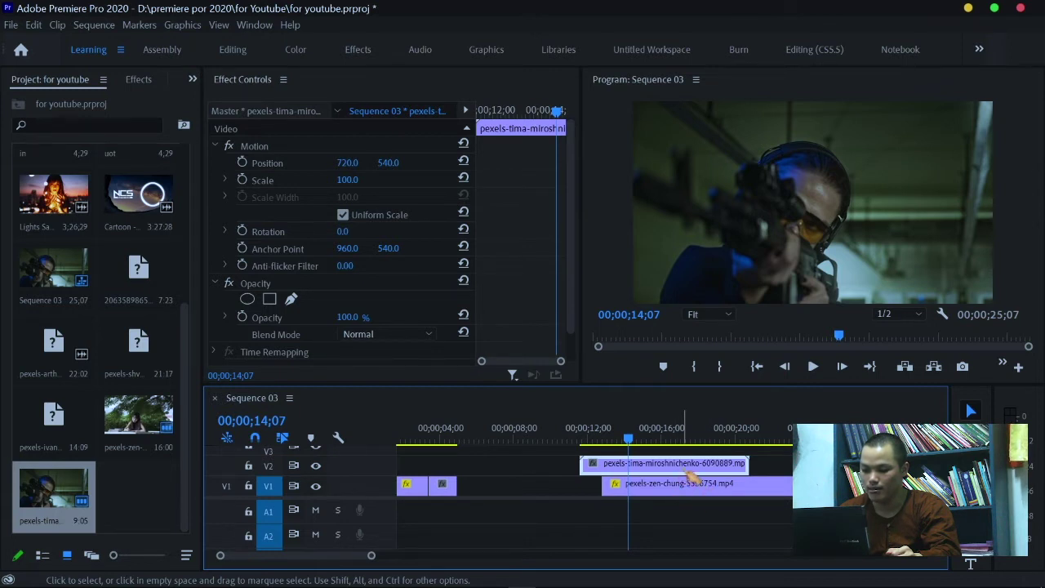
mouse_move(686, 487)
left_mouse_down()
mouse_move(710, 484)
mouse_move(645, 474)
left_mouse_up()
Drop the girl clip on V2 above the shooter clip and play the composite to check it
left_click(560, 441)
left_click_drag(560, 441, 573, 441)
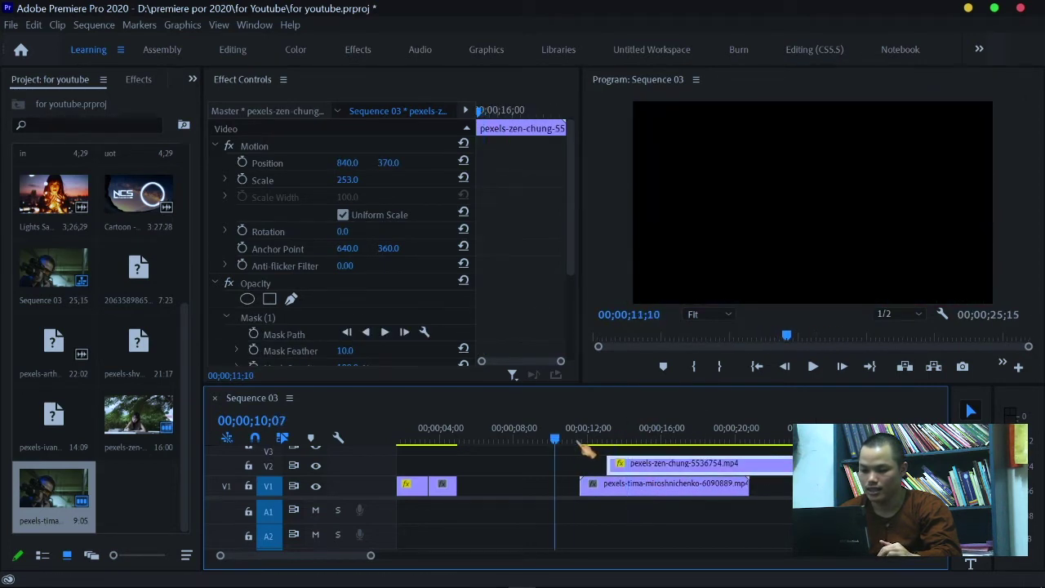
key("space")
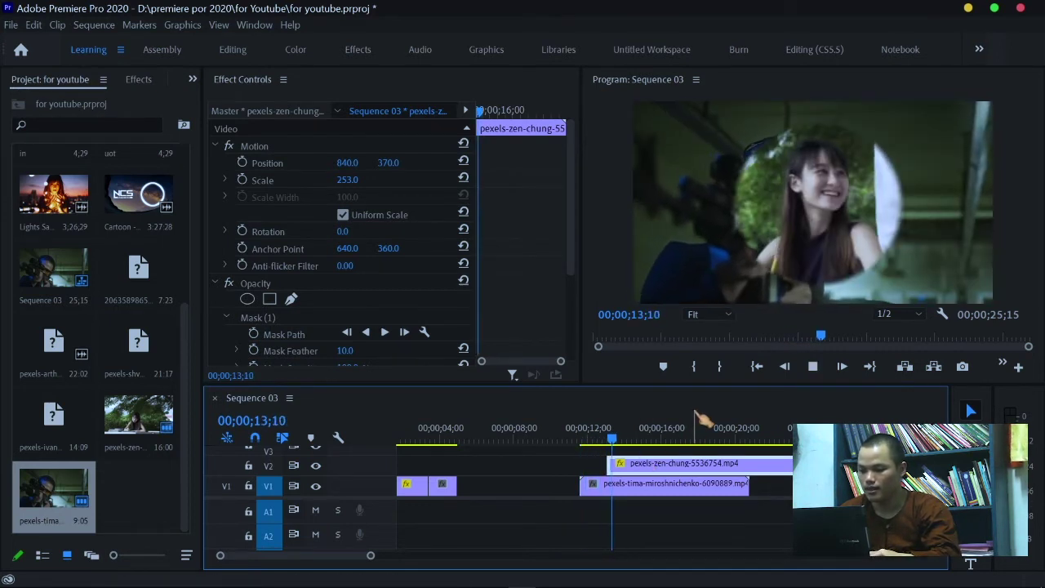
key("space")
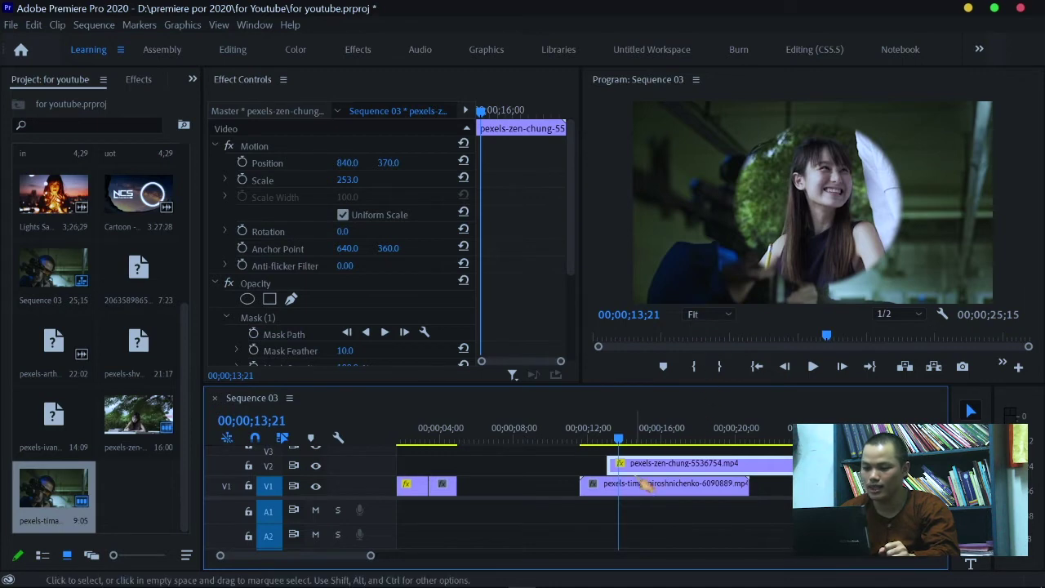
Razor the V1 shooter clip at 13;00 and 15;00 and delete the section between
left_click(658, 486)
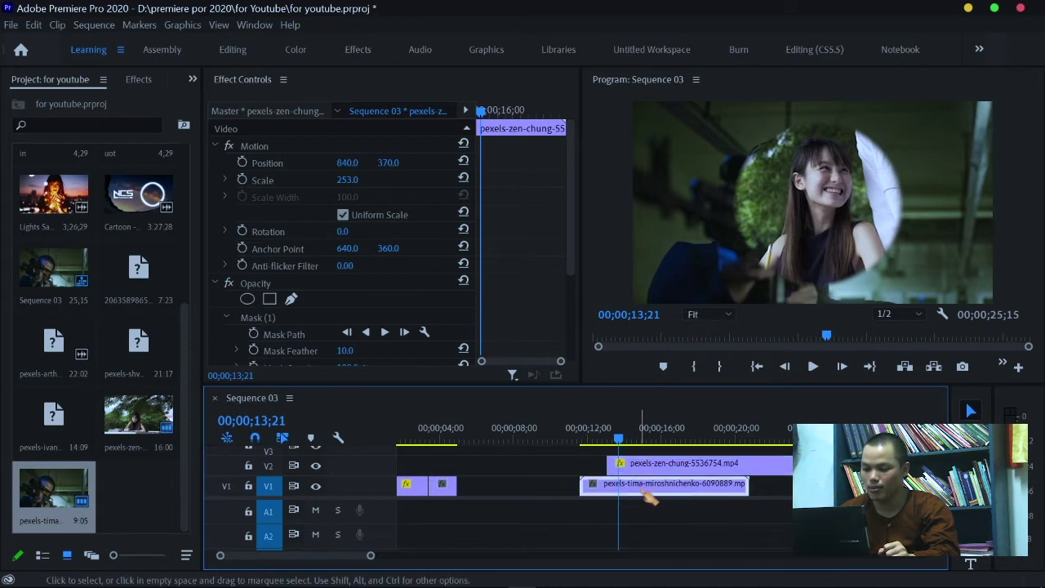
left_click(608, 441)
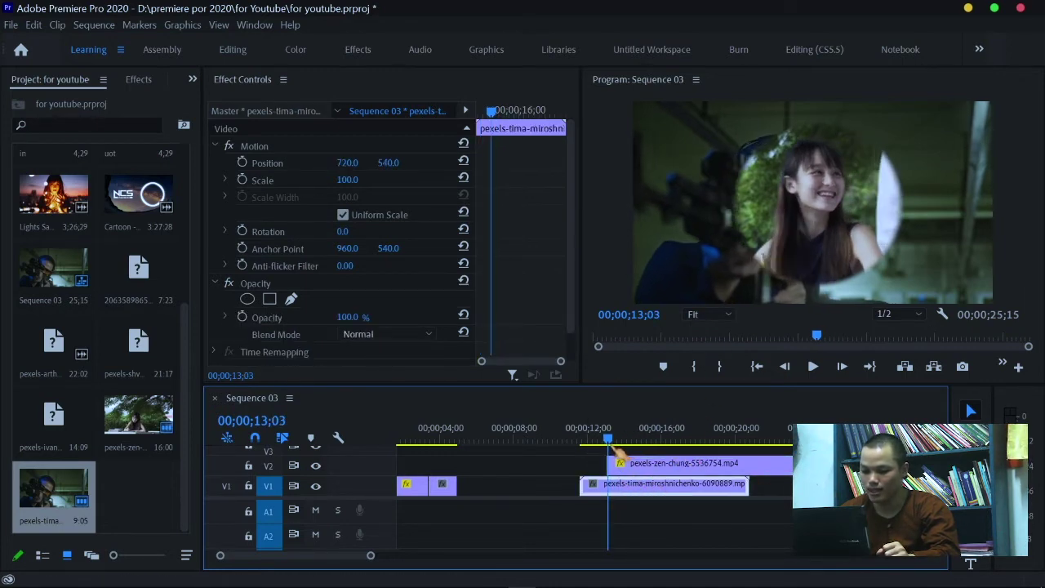
key("Left")
key("Left")
key("Left")
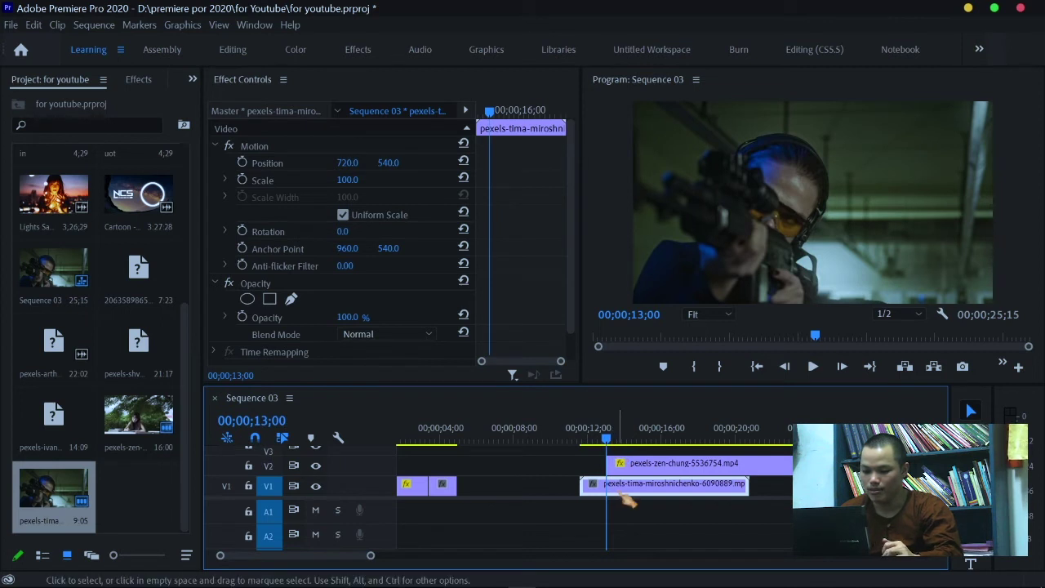
key("ctrl+k")
key("space")
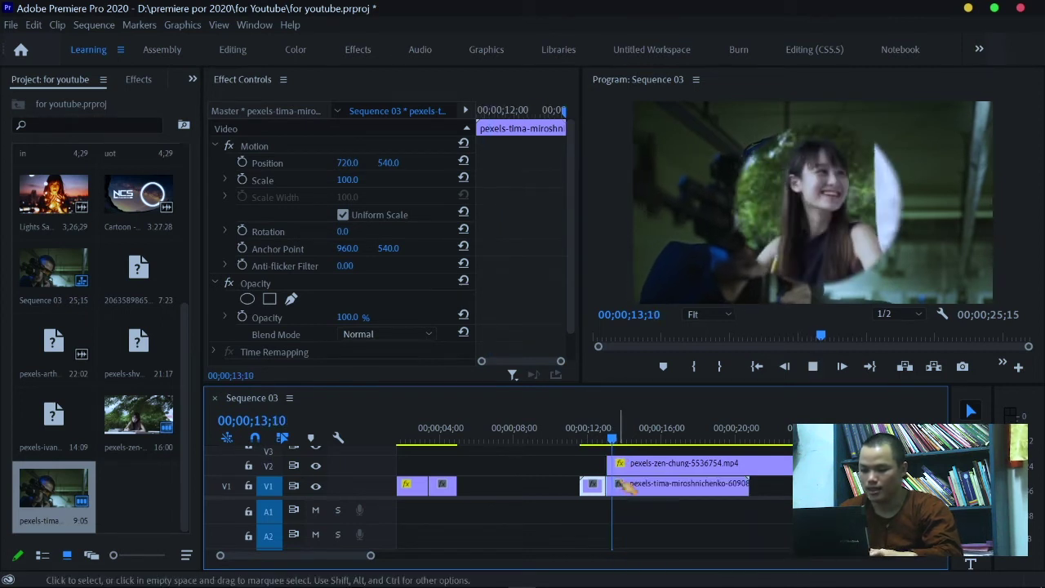
key("space")
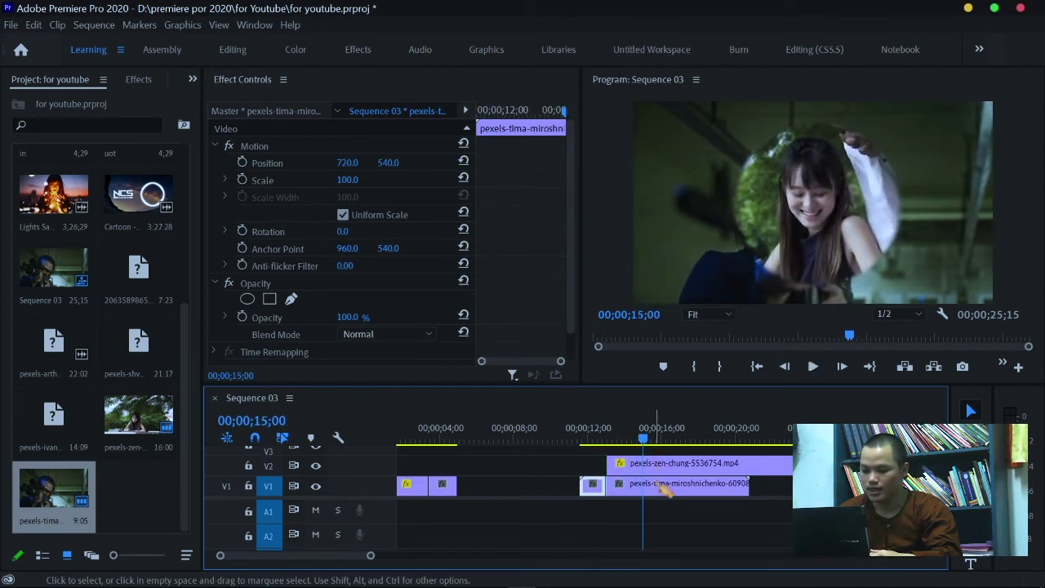
left_click(656, 482)
key("ctrl+k")
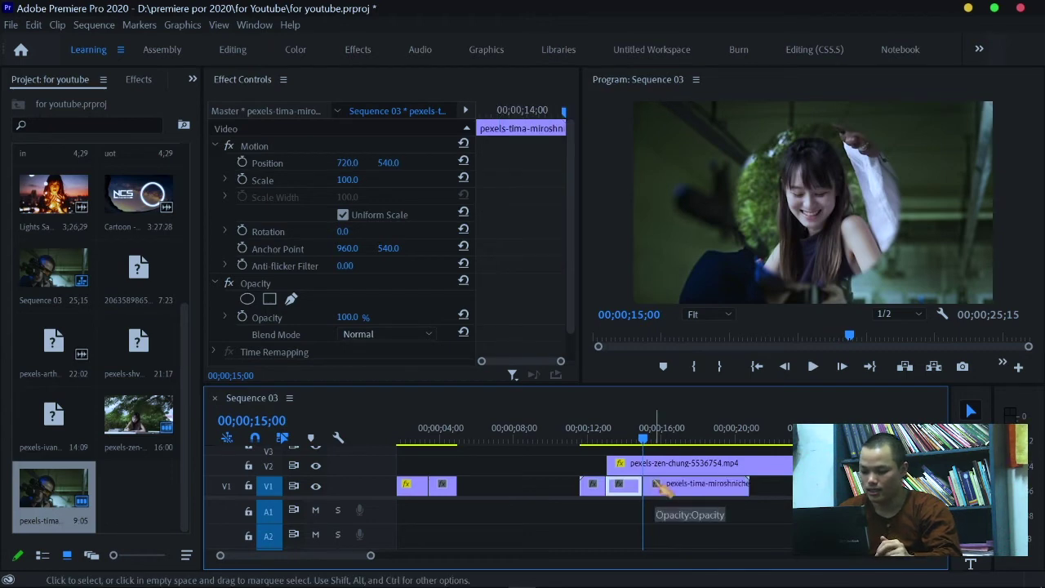
key("Delete")
left_click_drag(622, 469, 591, 464)
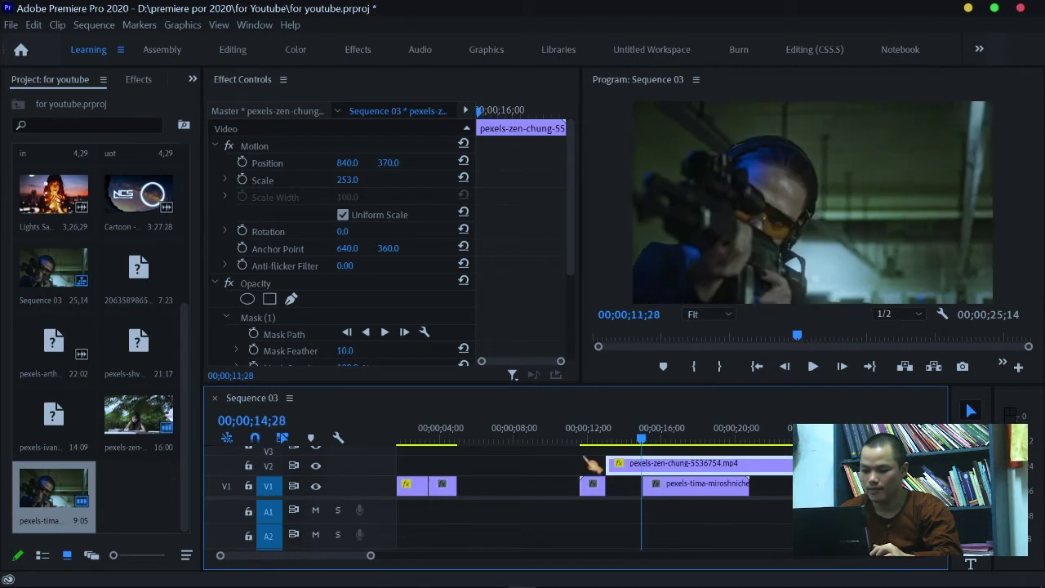
Trim the later shooter piece to end at 16;27 and the girl clip to end at 18;28
left_click(583, 428)
key("space")
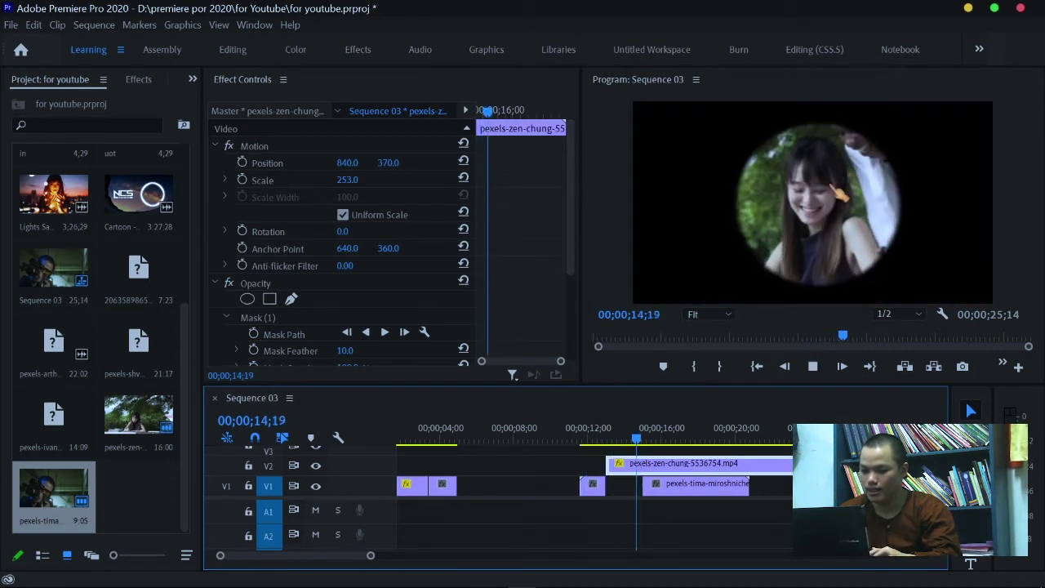
key("space")
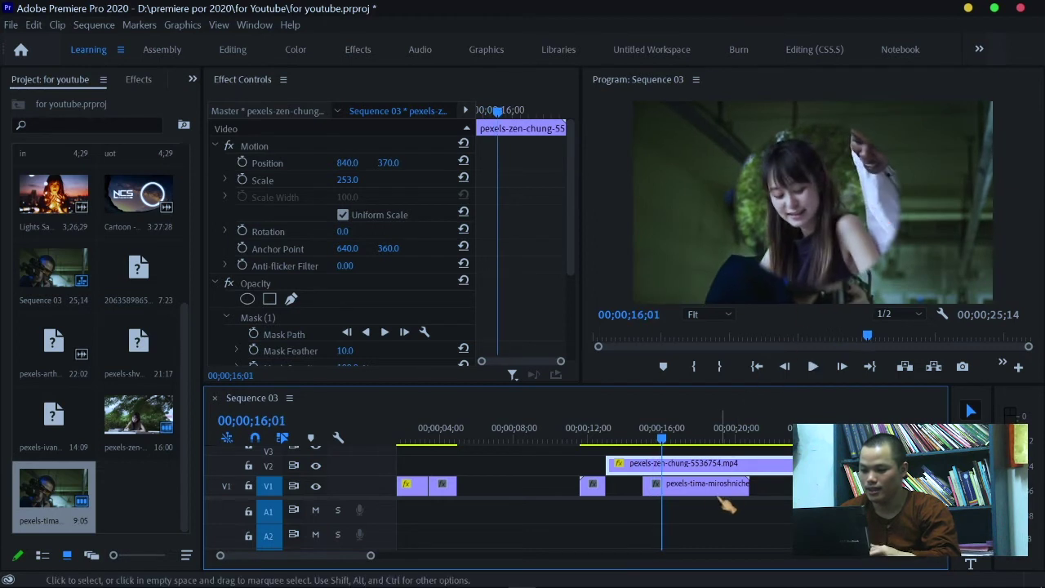
key("space")
key("space")
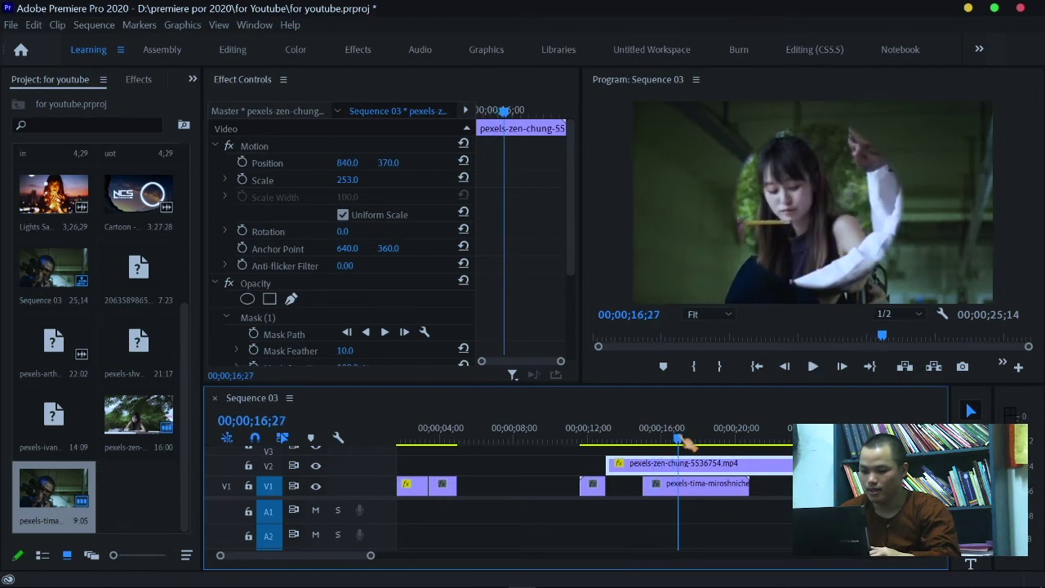
mouse_move(743, 483)
left_mouse_down()
mouse_move(645, 492)
mouse_move(678, 489)
left_mouse_up()
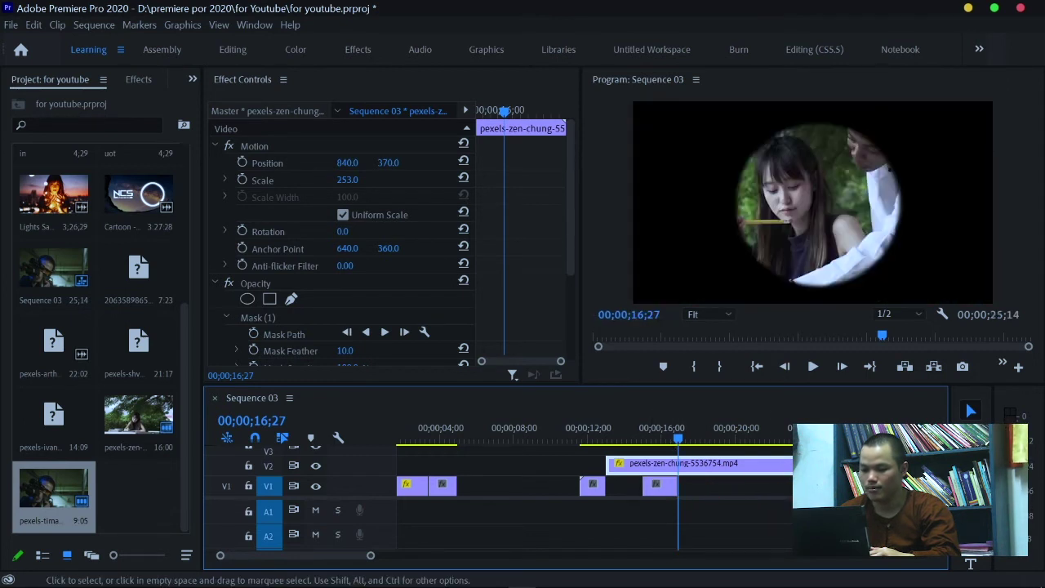
left_click_drag(761, 463, 578, 443)
key("space")
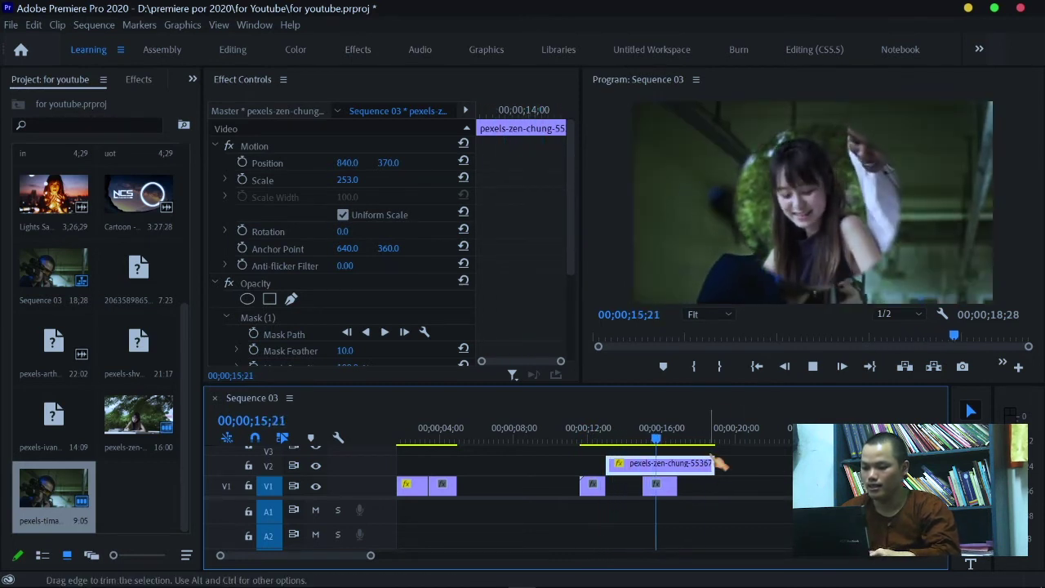
key("space")
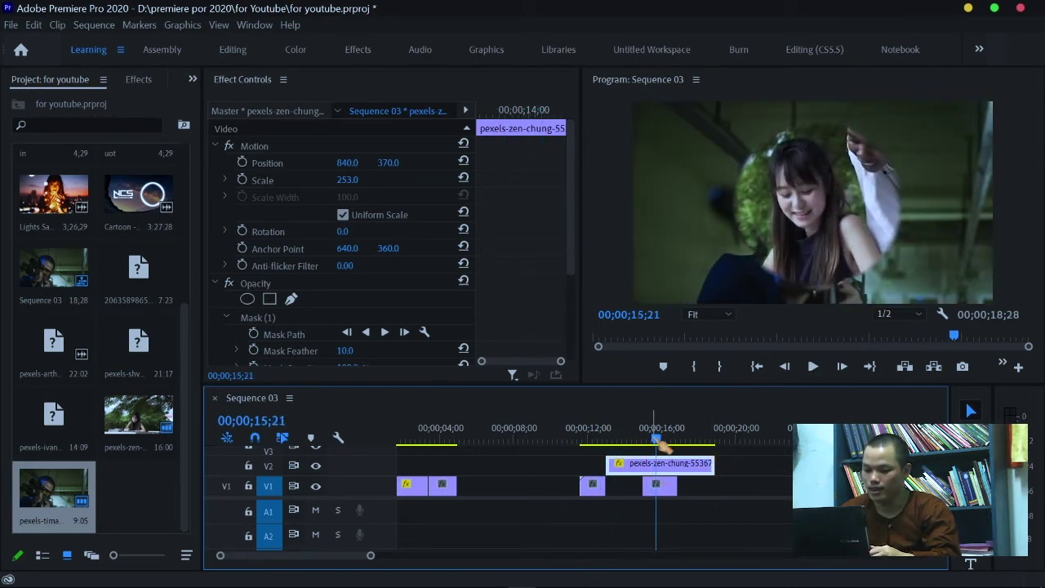
left_click_drag(653, 443, 643, 442)
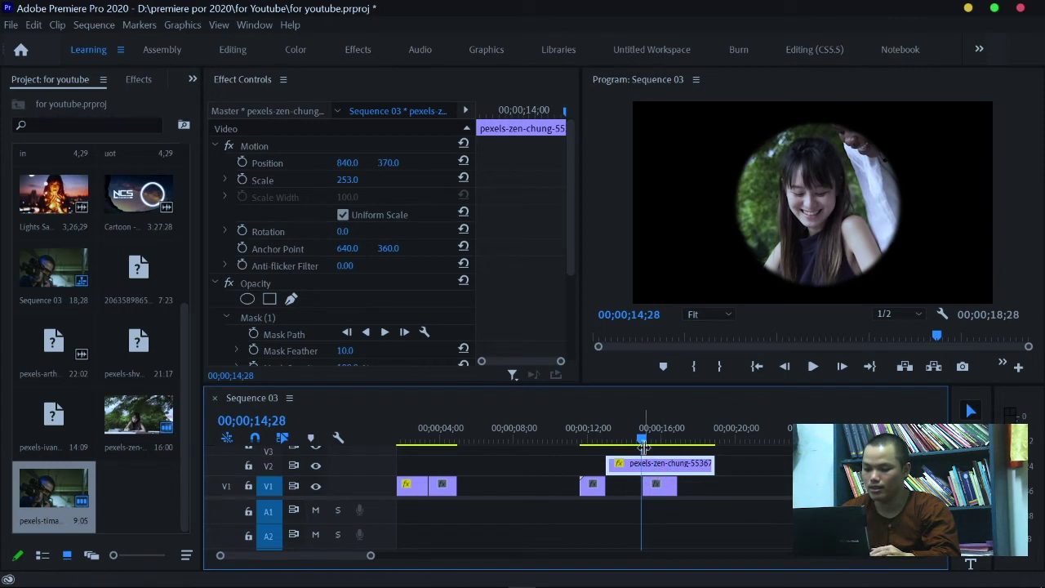
left_click_drag(643, 442, 654, 442)
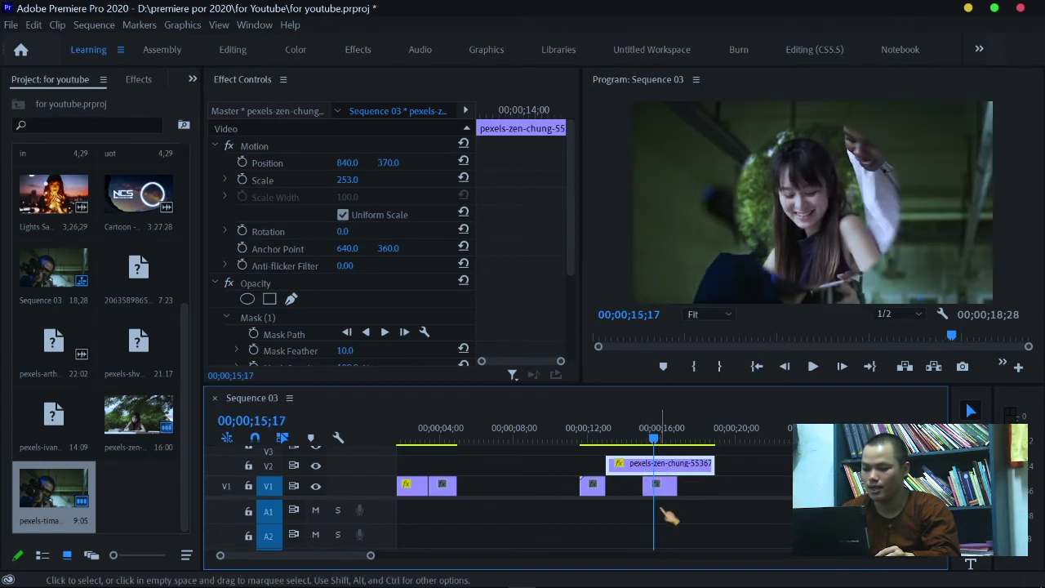
left_click_drag(653, 441, 644, 442)
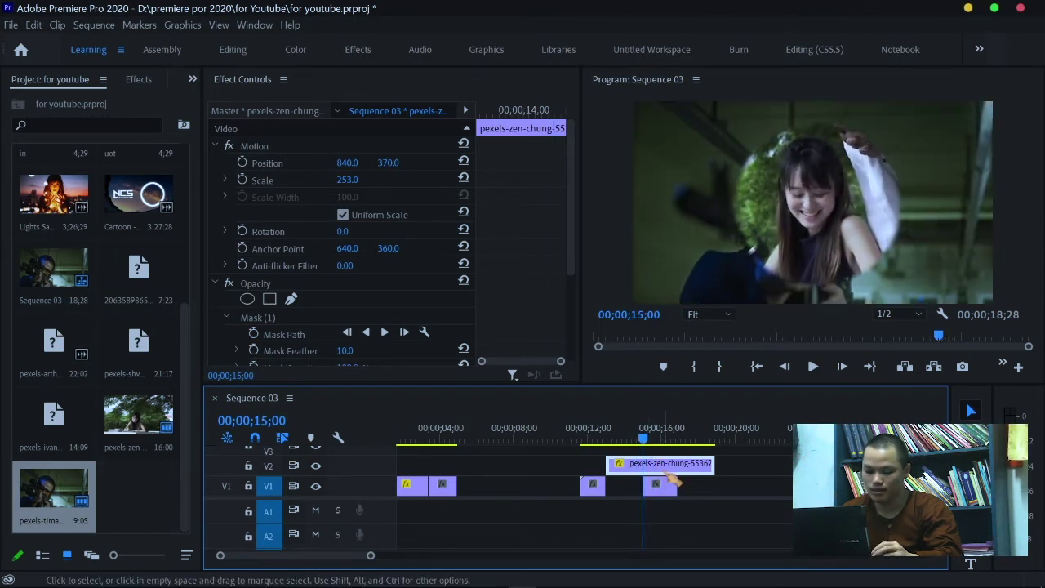
Razor the V2 girl clip at 15;00 and 16;27 and delete the middle piece
key("ctrl+k")
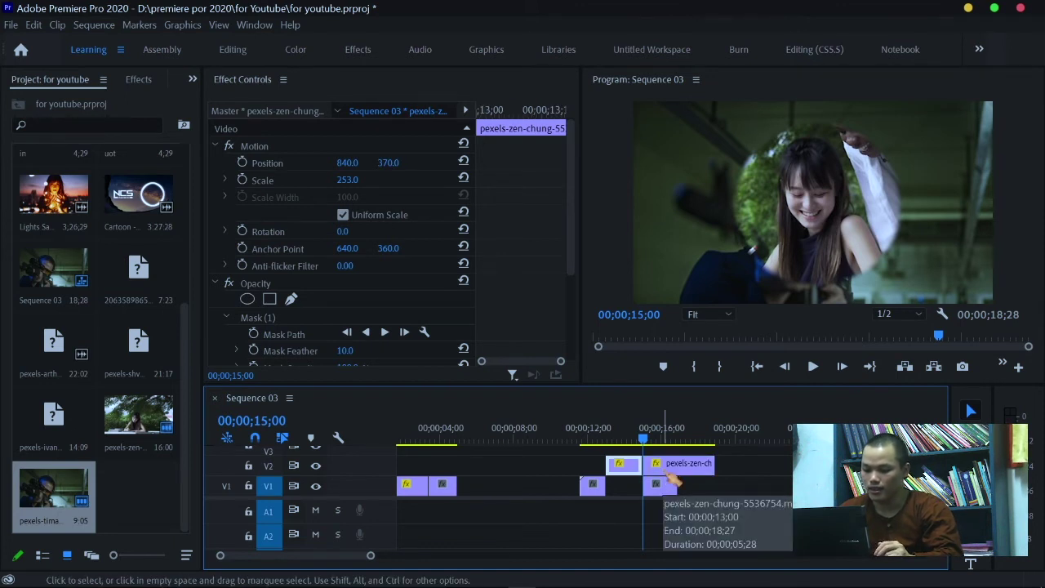
left_click(653, 440)
left_click_drag(666, 443, 679, 441)
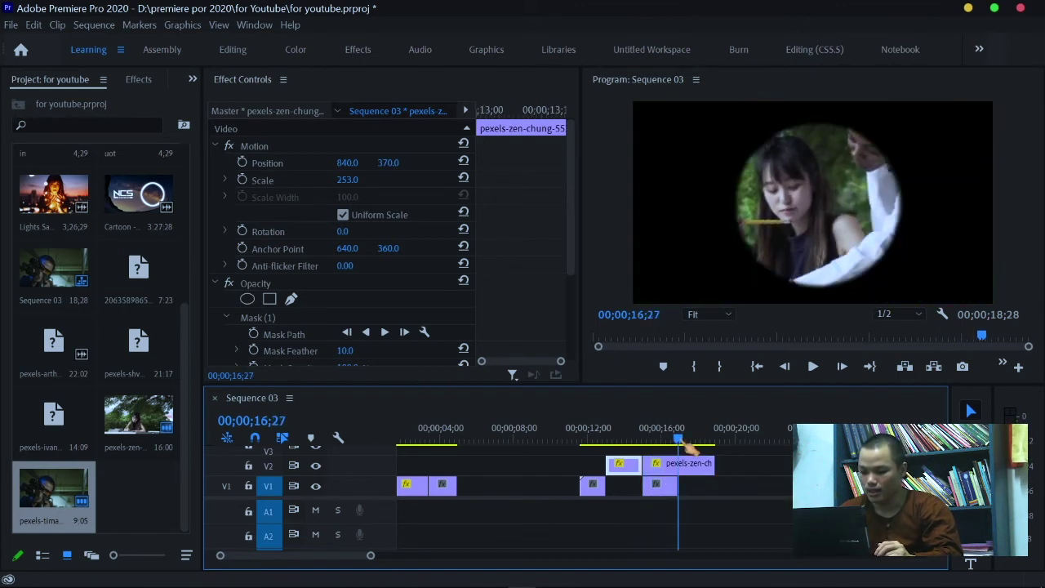
key("ctrl+k")
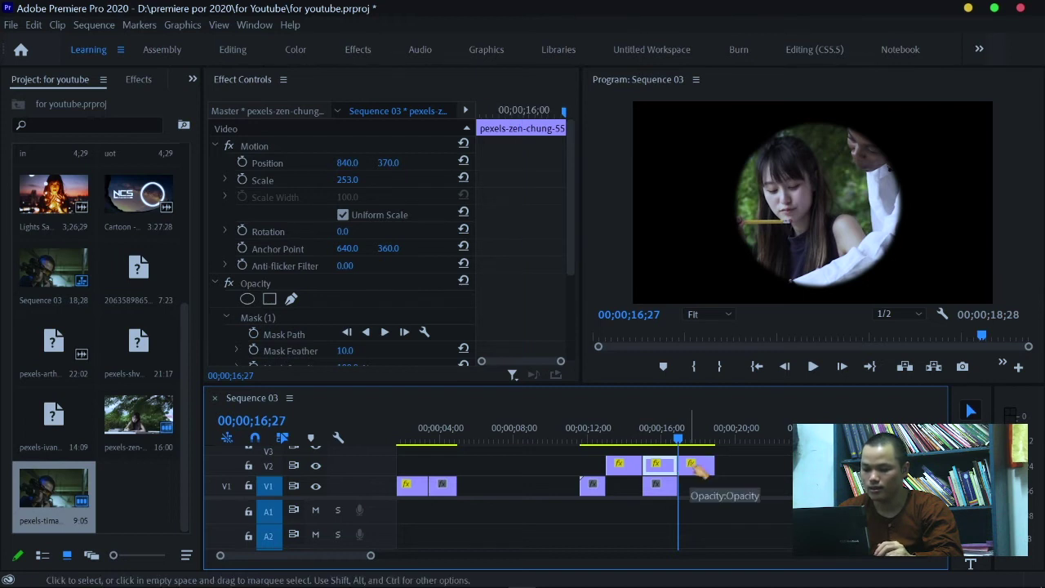
key("Delete")
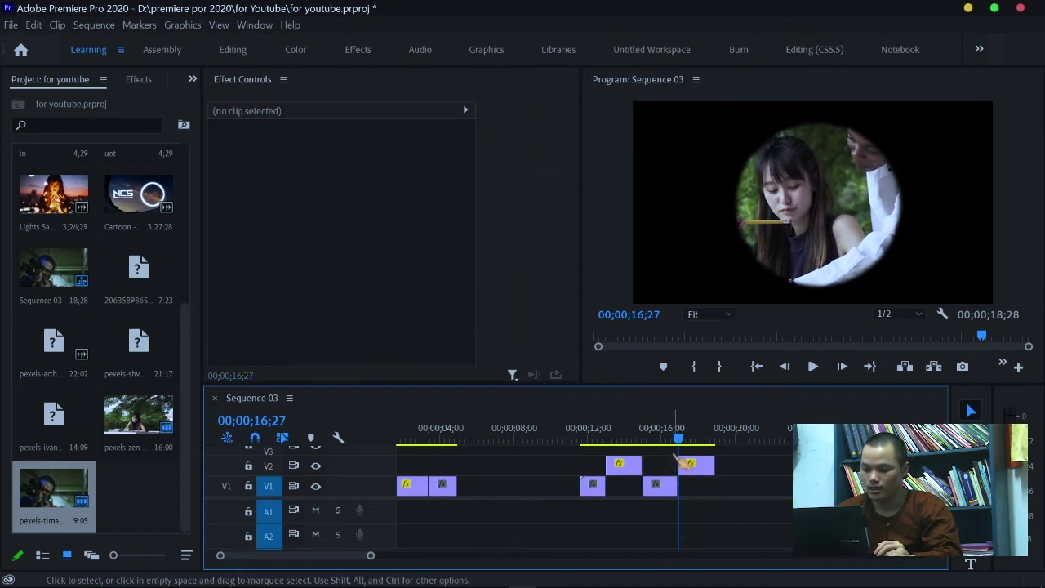
left_click(585, 434)
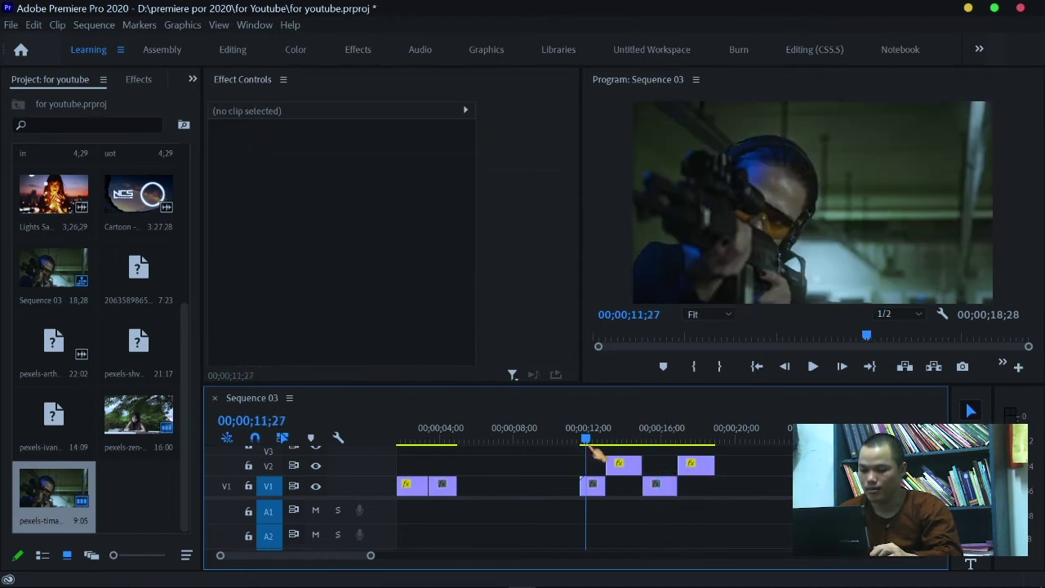
left_click_drag(585, 451, 580, 455)
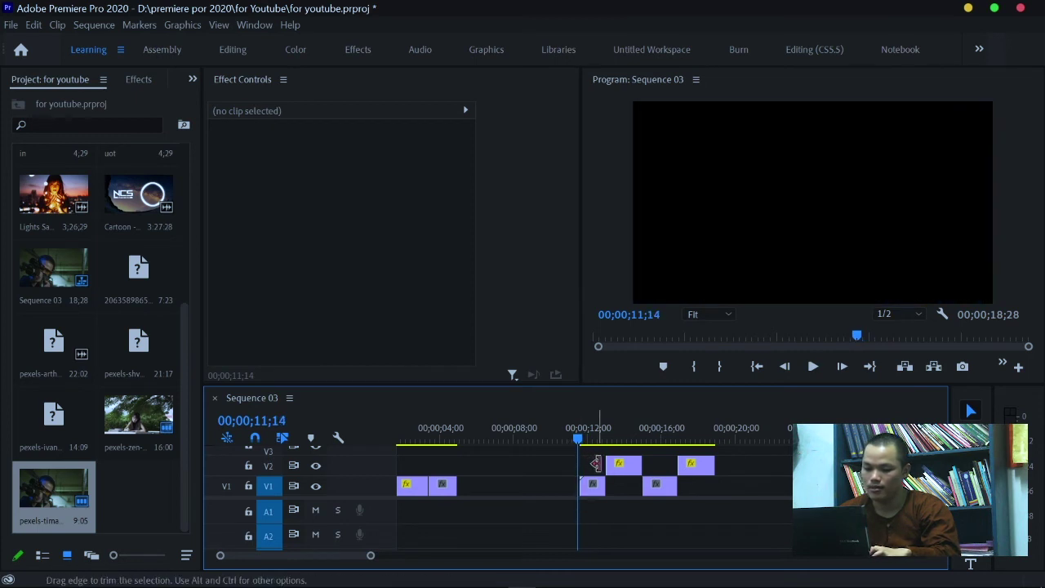
left_click(812, 367)
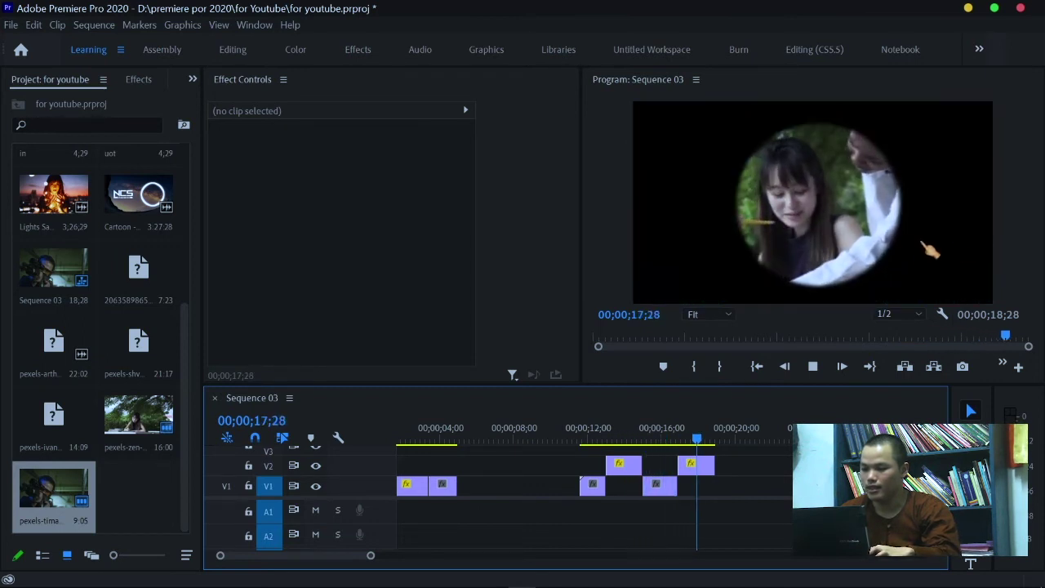
key("space")
left_click(690, 439)
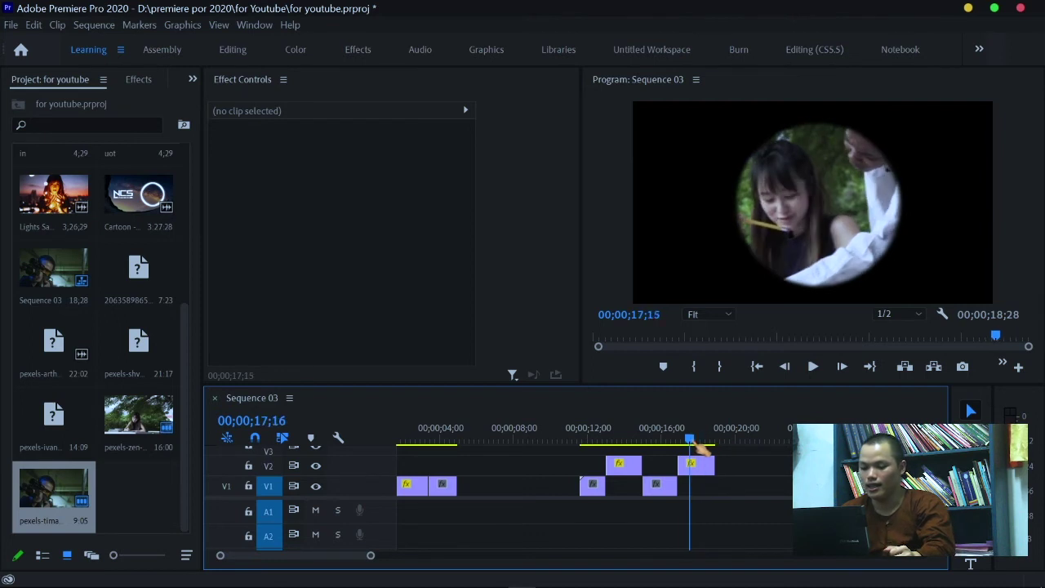
left_click_drag(700, 446, 703, 446)
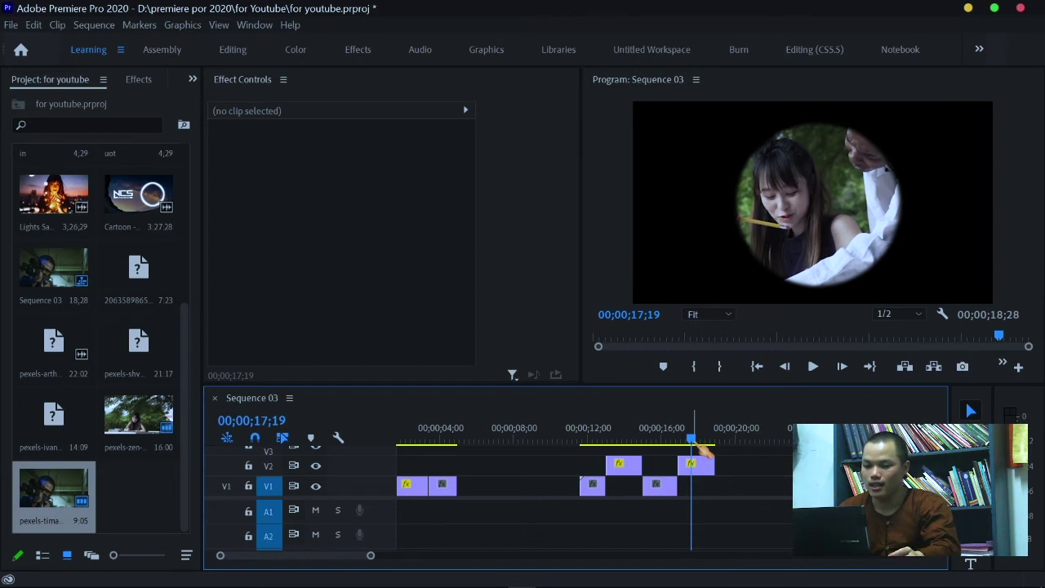
left_click_drag(702, 454, 700, 463)
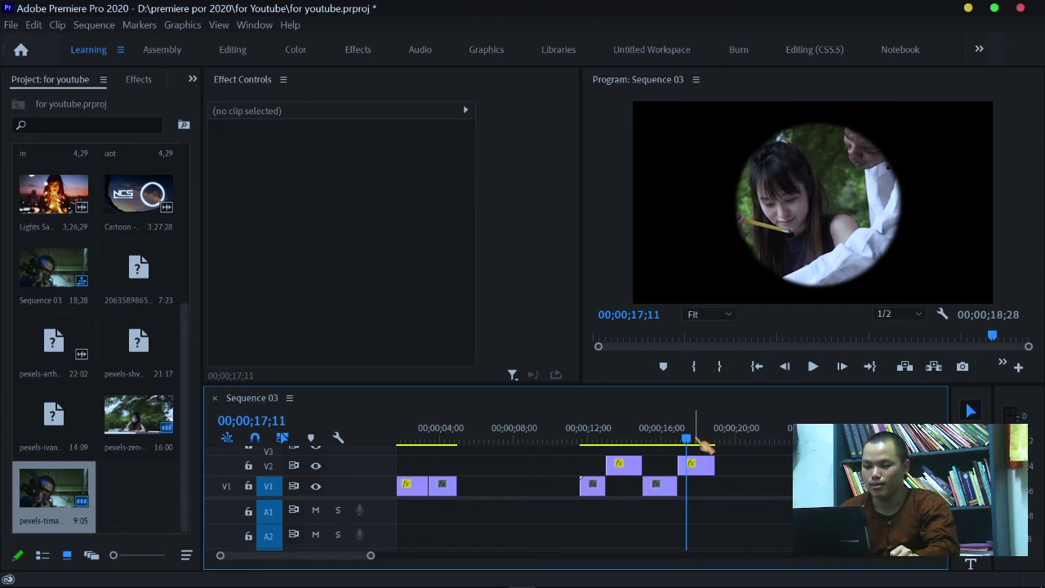
left_click_drag(699, 446, 674, 450)
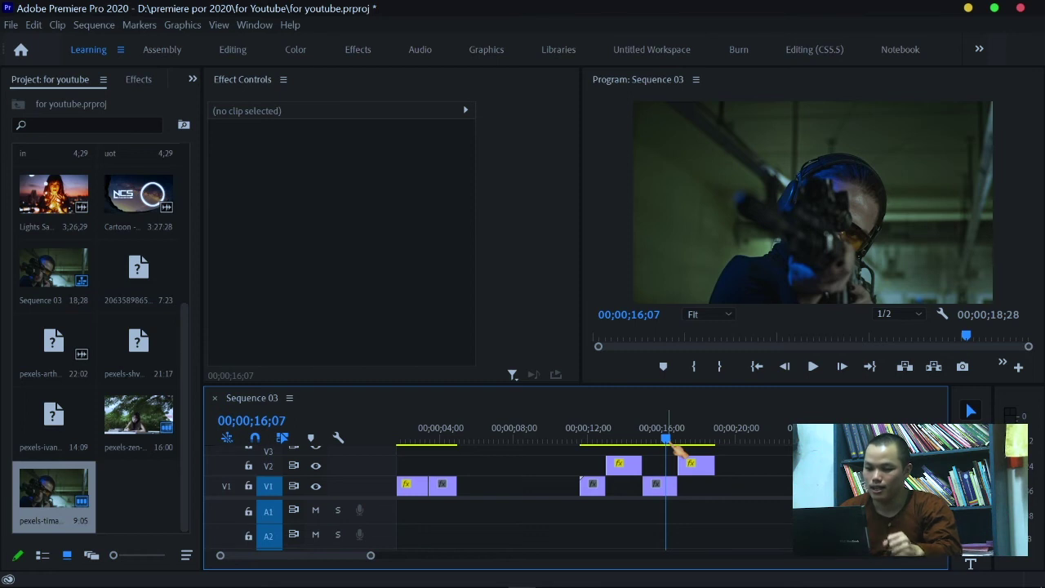
left_click_drag(675, 449, 584, 455)
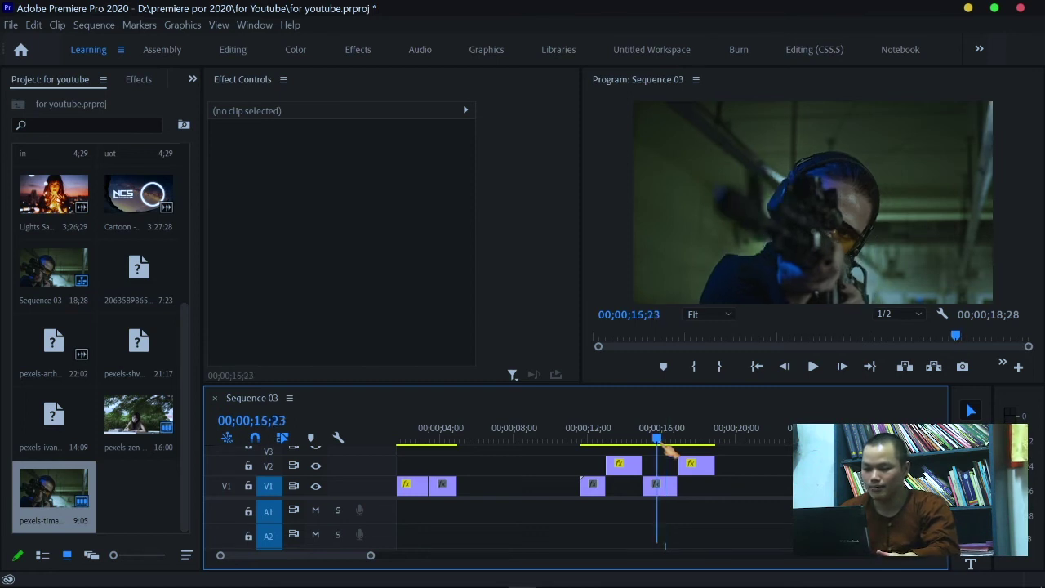
key("space")
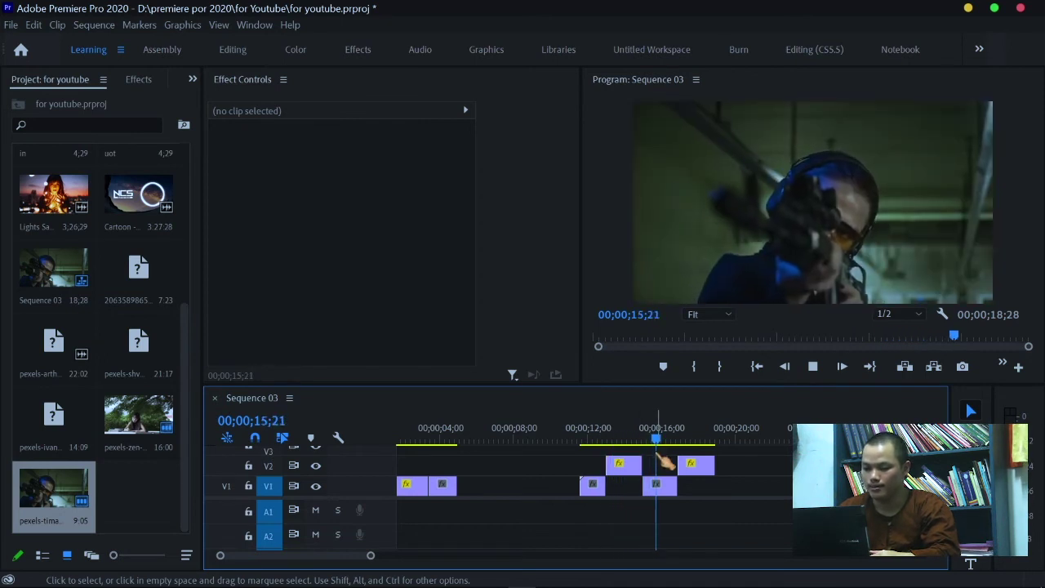
key("space")
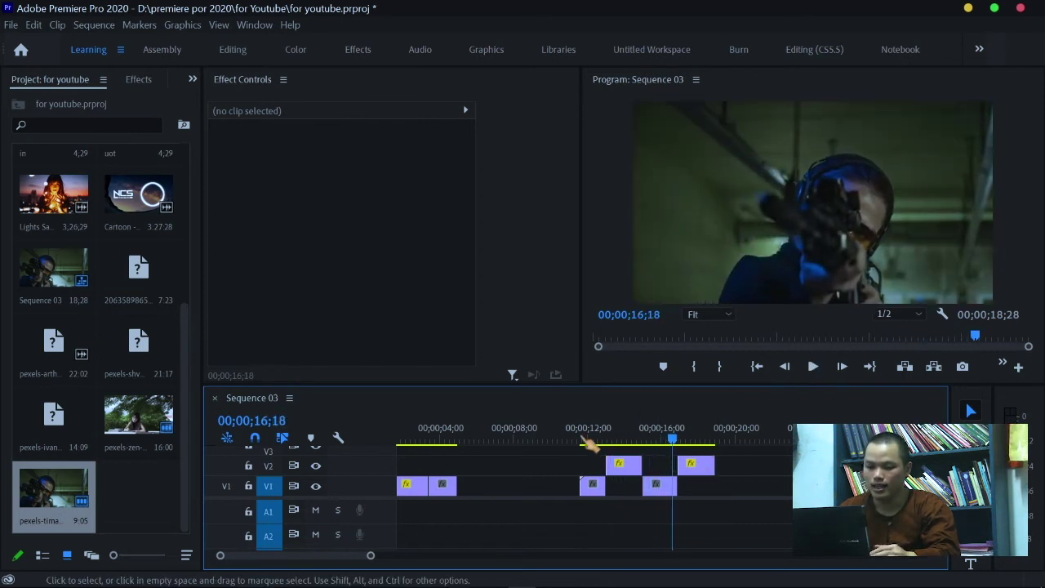
left_click_drag(671, 462, 643, 463)
key("Right")
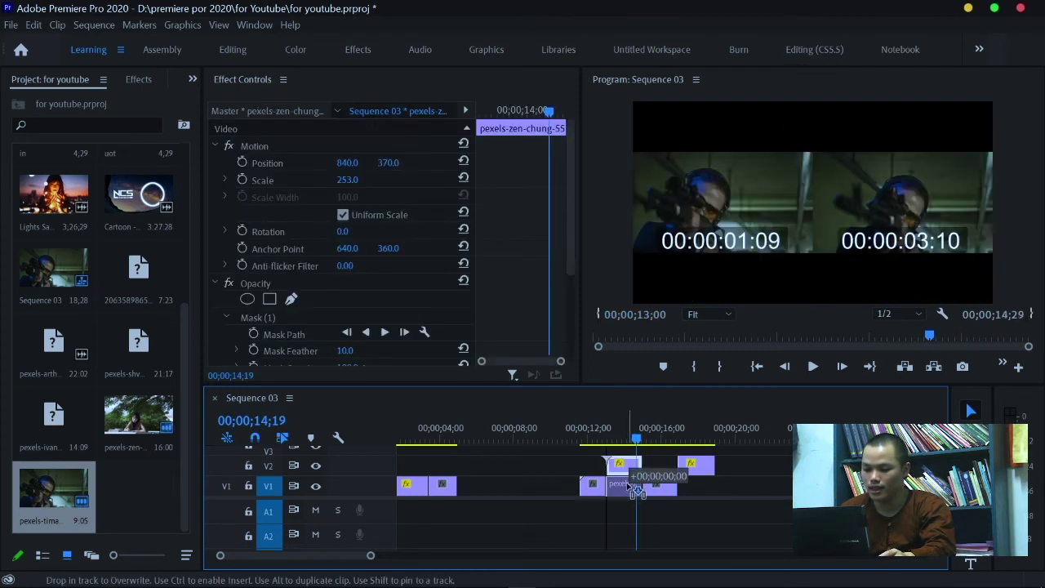
Drag both masked girl clip pieces from V2 down into the gaps on V1
left_click_drag(635, 470, 635, 487)
left_click_drag(694, 466, 702, 487)
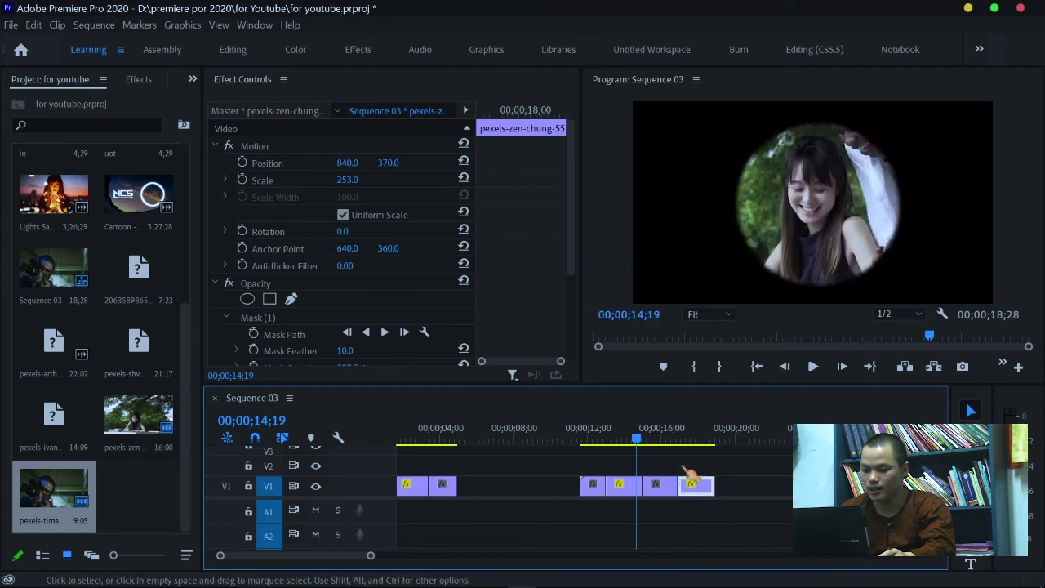
left_click_drag(642, 441, 586, 447)
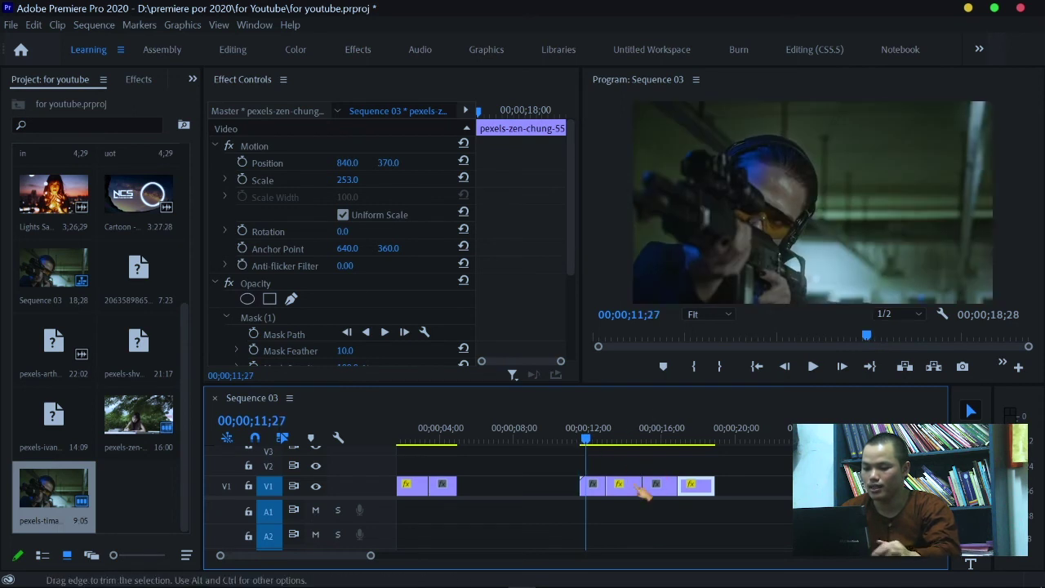
Play back the reassembled sequence, stop near the end, and select the last girl clip on V1
left_click(809, 366)
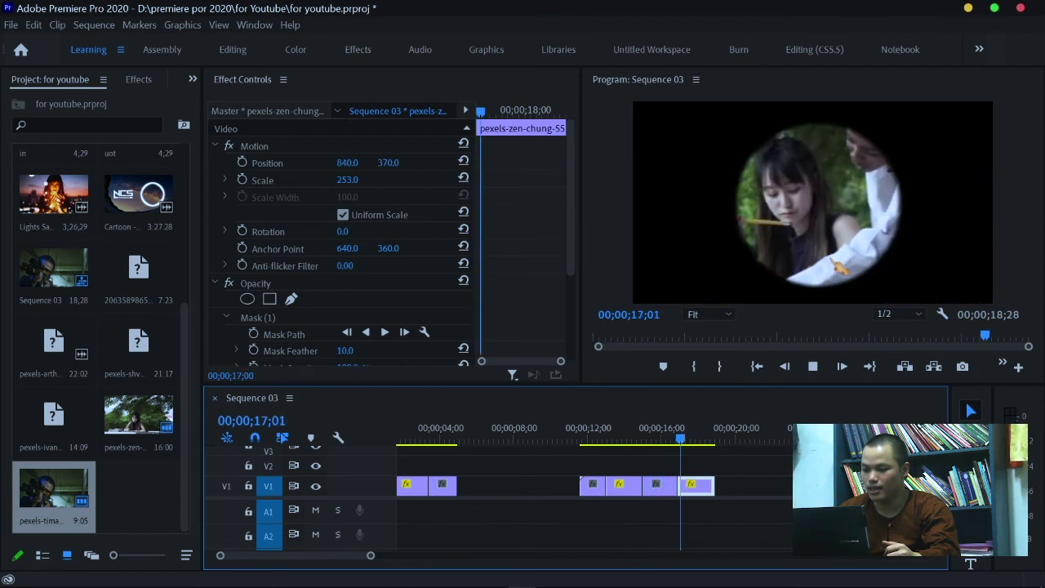
key("space")
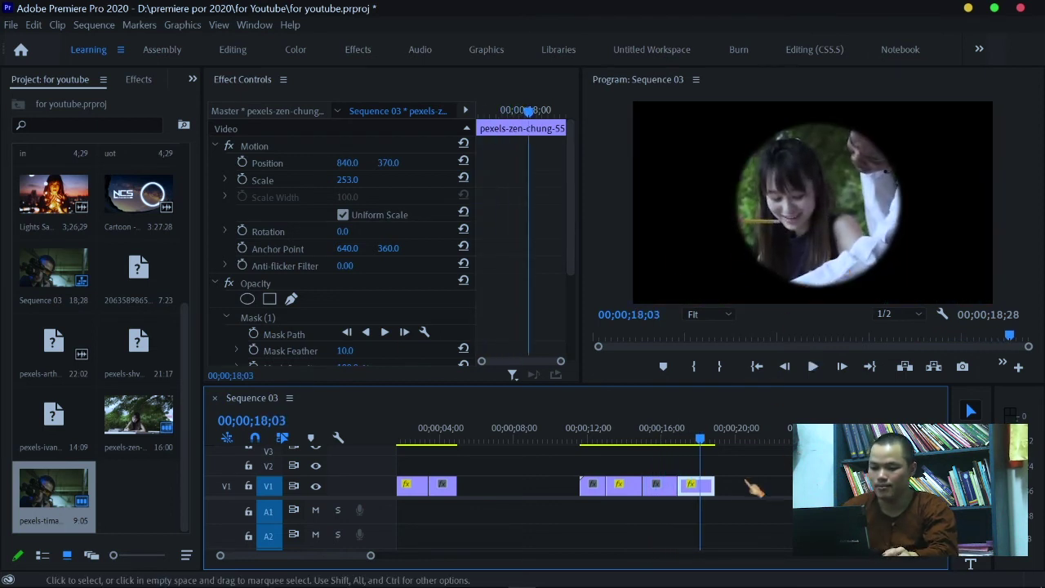
left_click(711, 487)
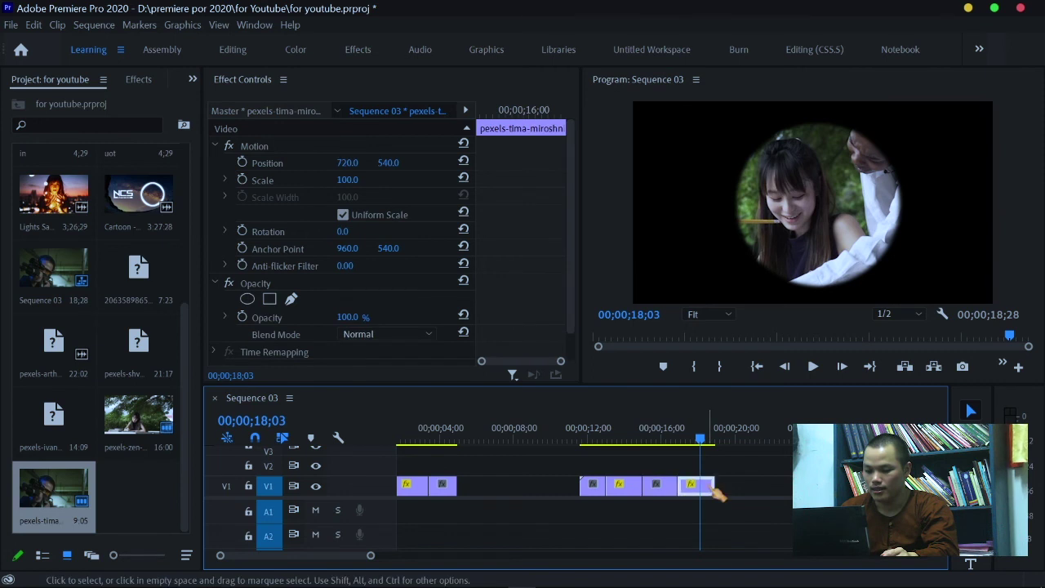
left_click(704, 486)
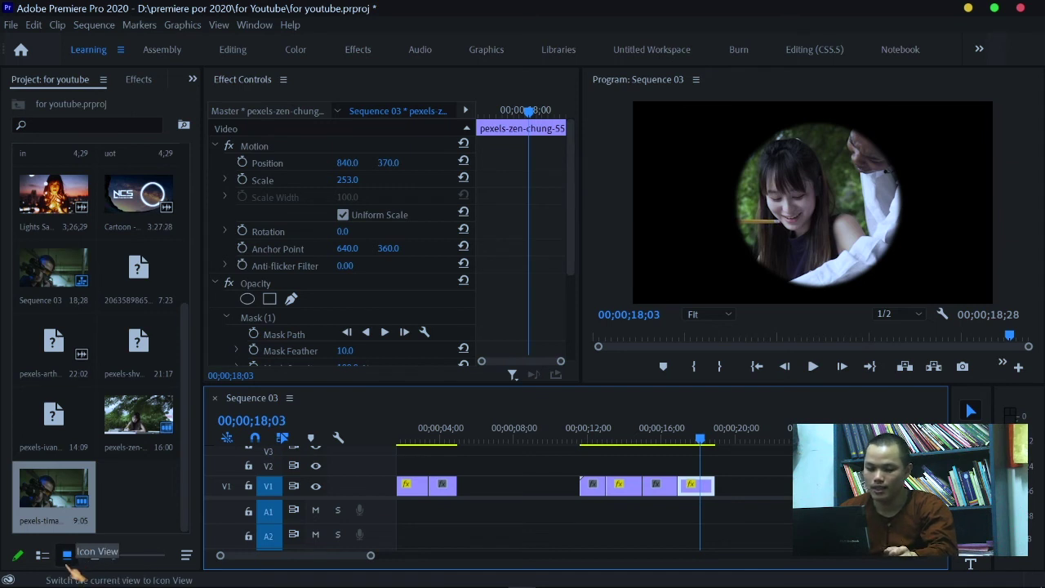
Reselect a shooter clip on V1, then switch the Project panel's bin to List View
left_click(774, 493)
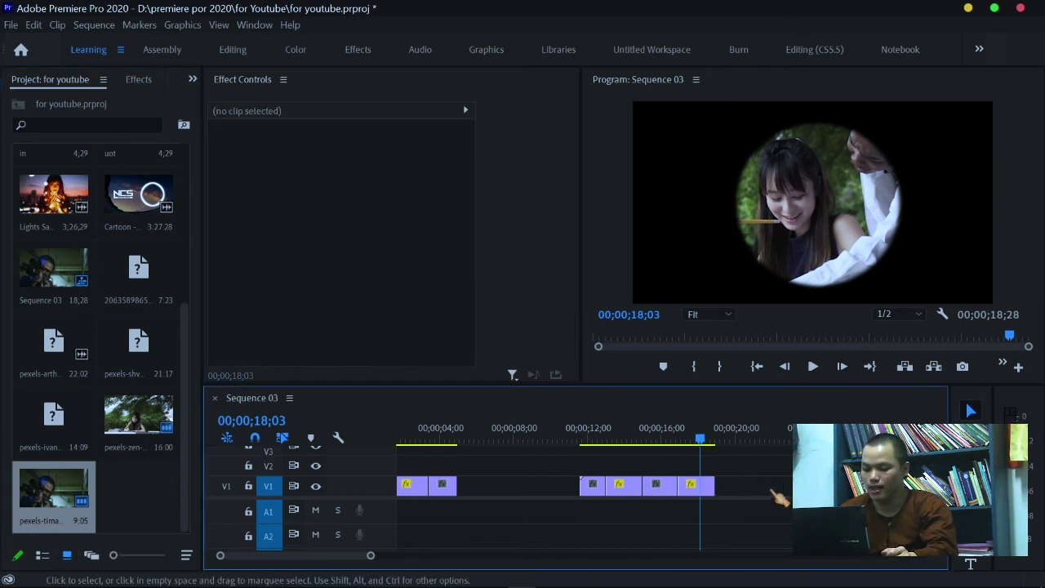
left_click(671, 490)
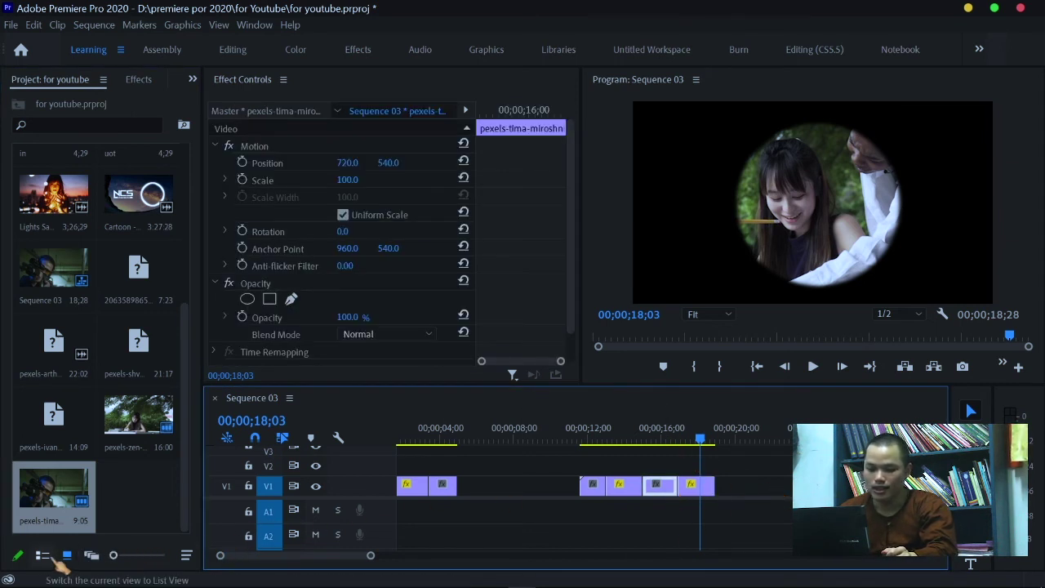
left_click(59, 560)
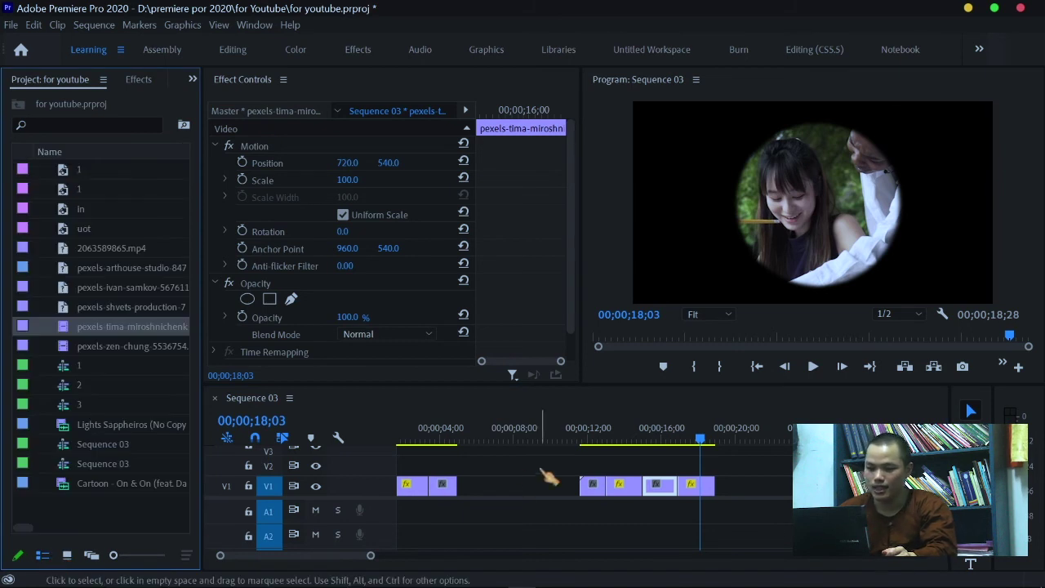